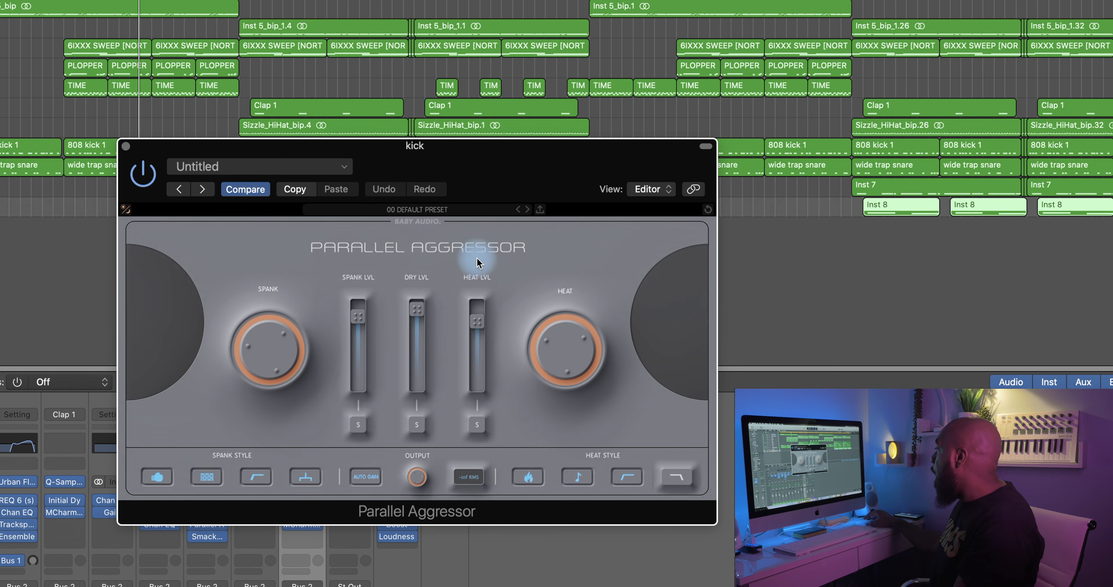
# - Cycle the plugin interface through its dark and light themes and back to the grey theme
pyautogui.moveTo(472, 352)
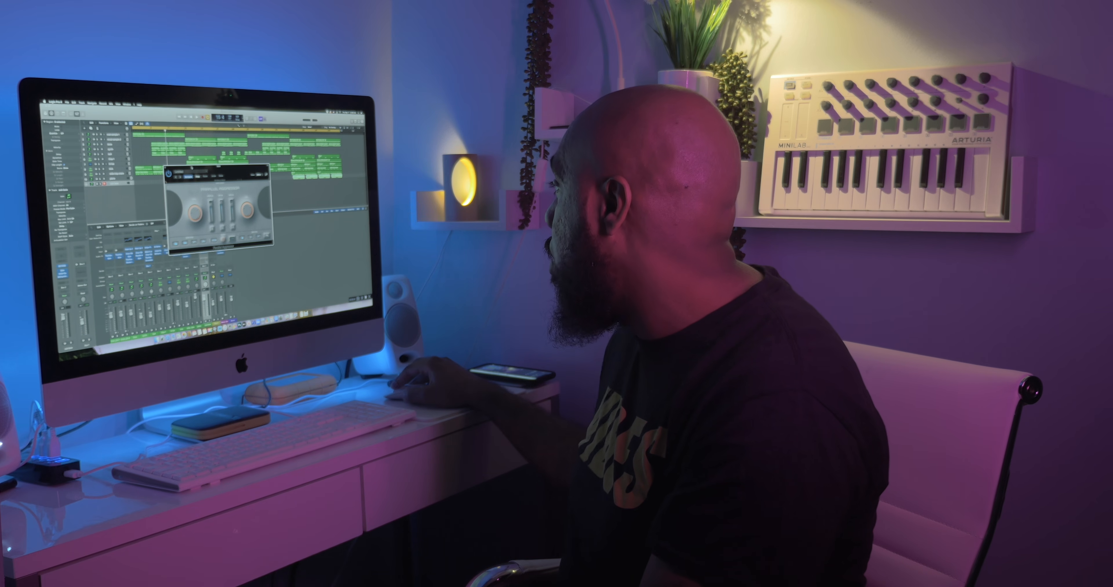
pyautogui.moveTo(192, 168); pyautogui.dragTo(193, 169)
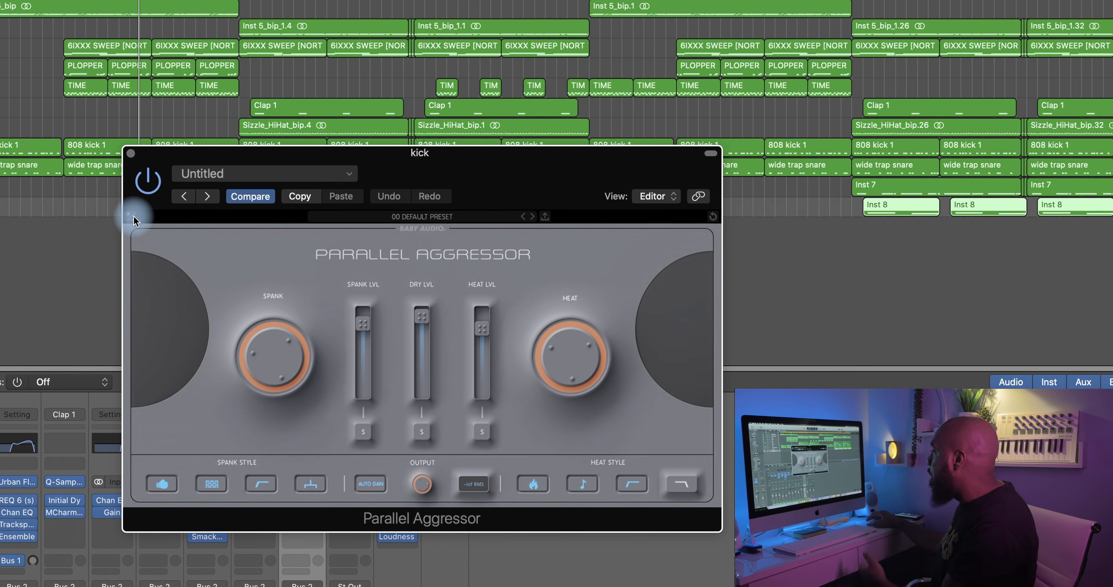
pyautogui.click(131, 216)
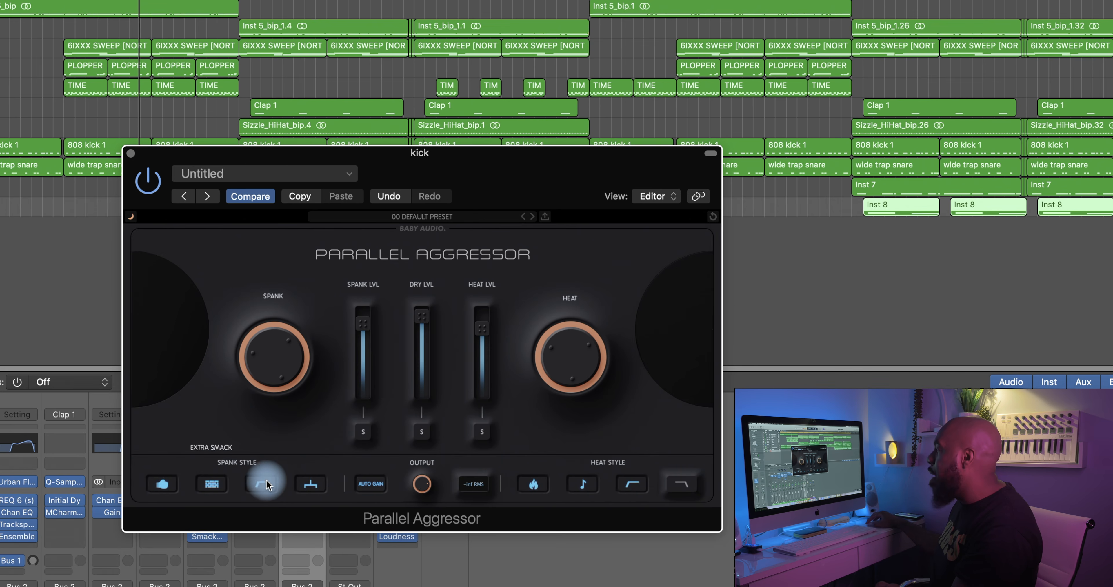
pyautogui.click(132, 218)
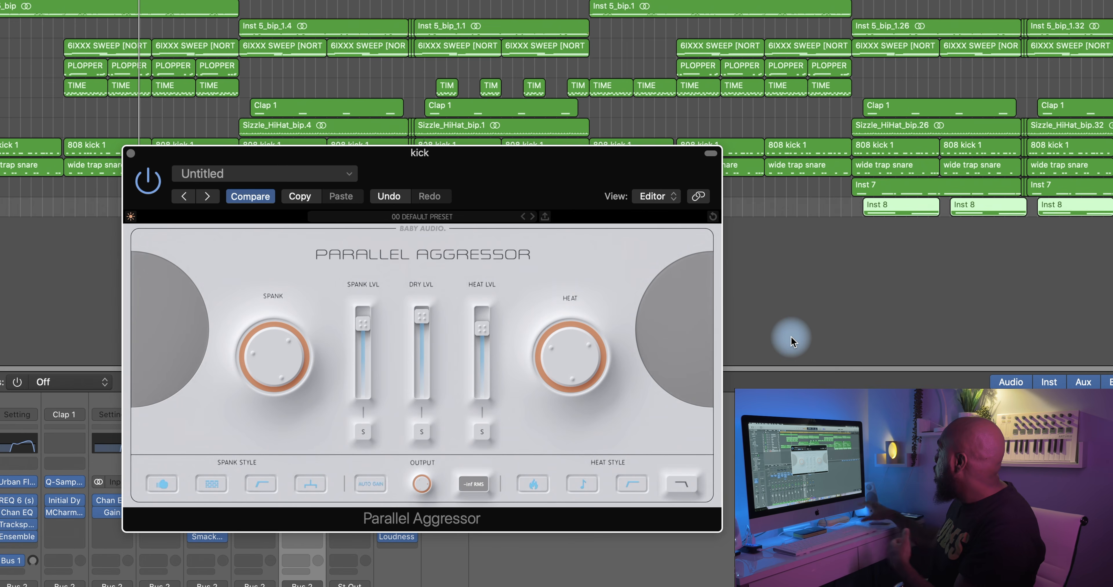
pyautogui.click(131, 217)
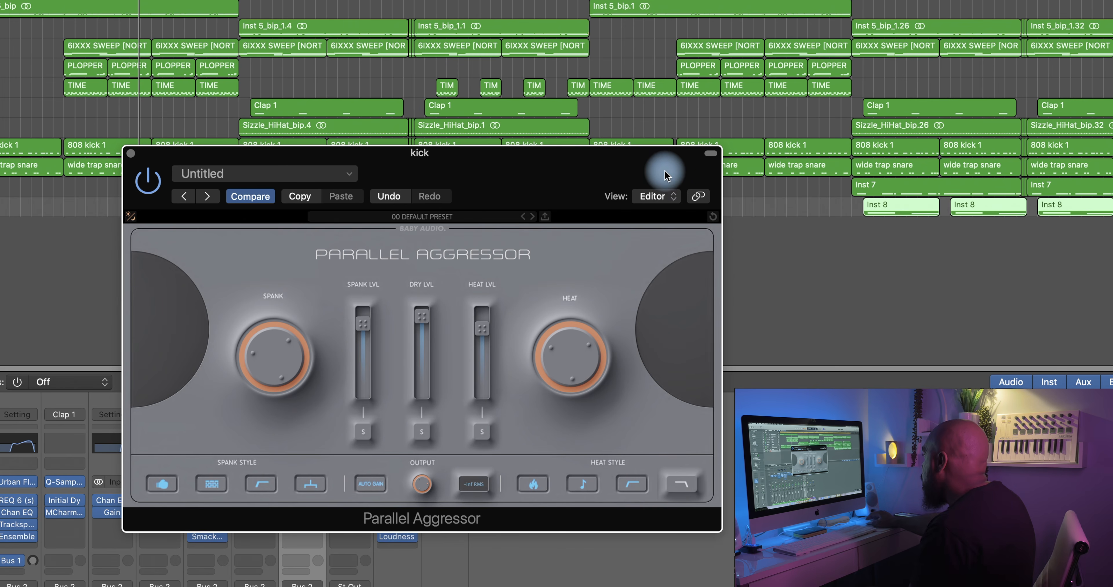
# - Move the plugin window clear of the mixer inserts and examine the Spank and Heat style options
pyautogui.moveTo(507, 156); pyautogui.dragTo(482, 91)
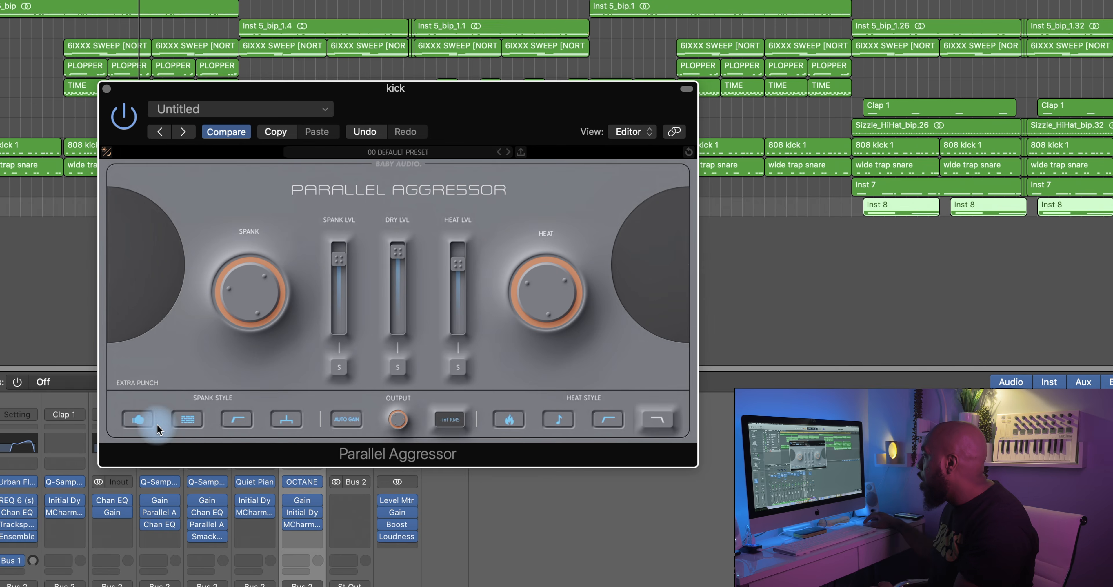
pyautogui.click(188, 419)
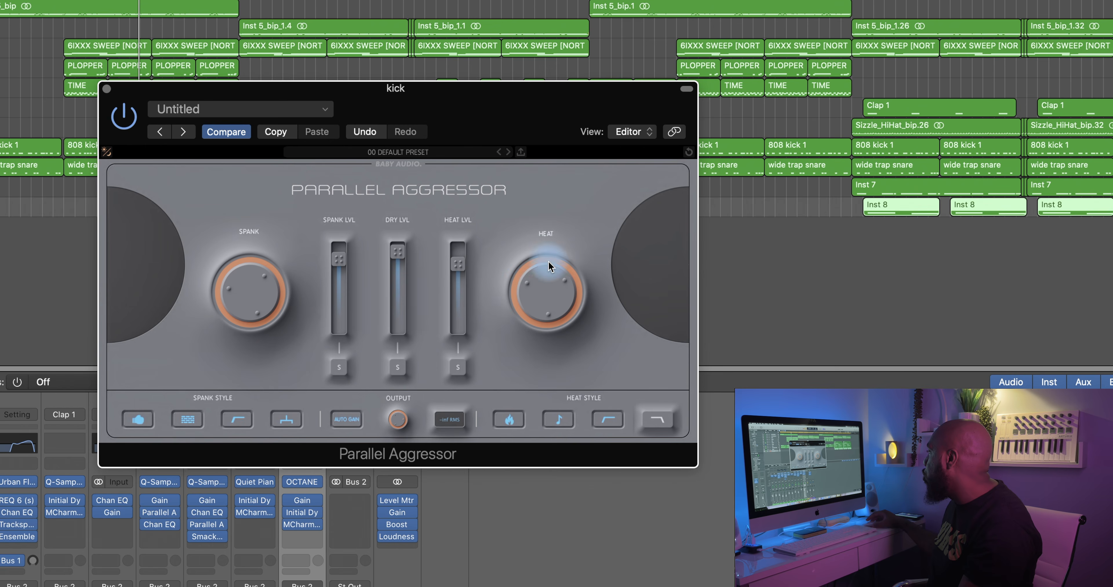
pyautogui.moveTo(546, 270)
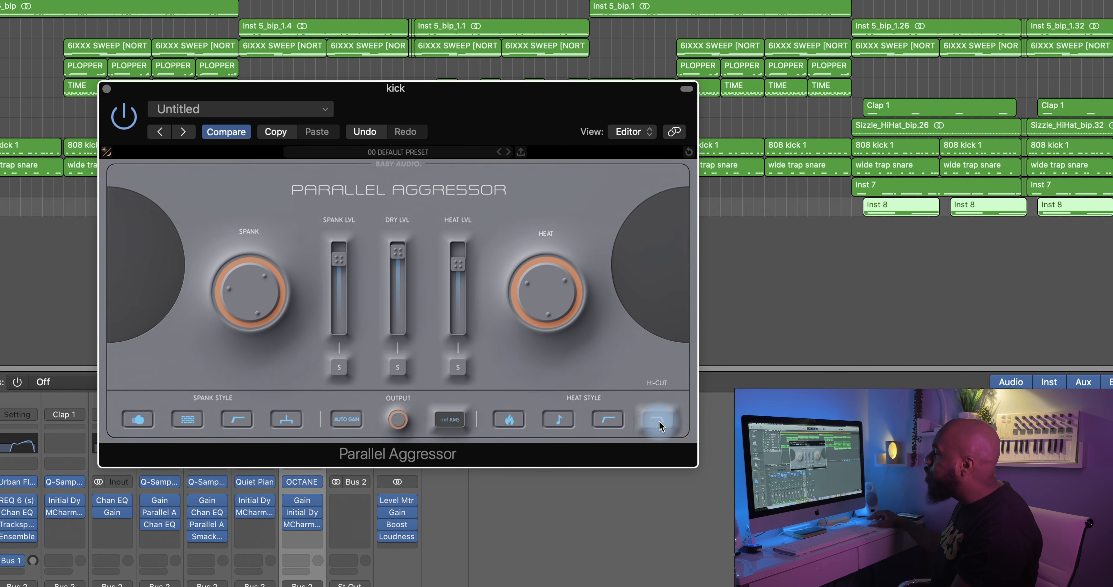
pyautogui.moveTo(546, 260)
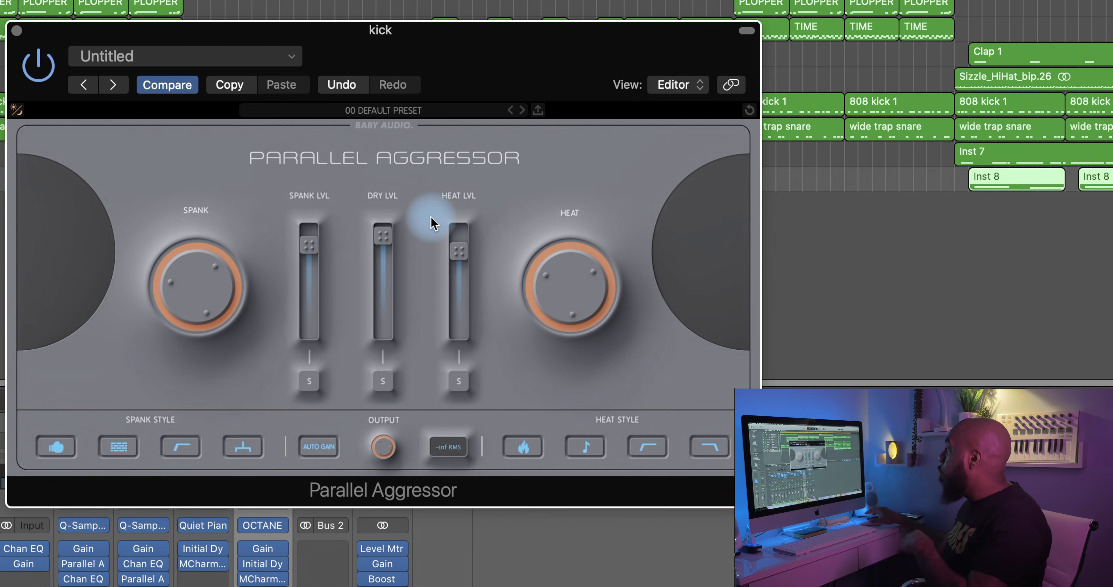
# - Solo the Spank channel and lower its level to about -1.0 dB
pyautogui.click(310, 383)
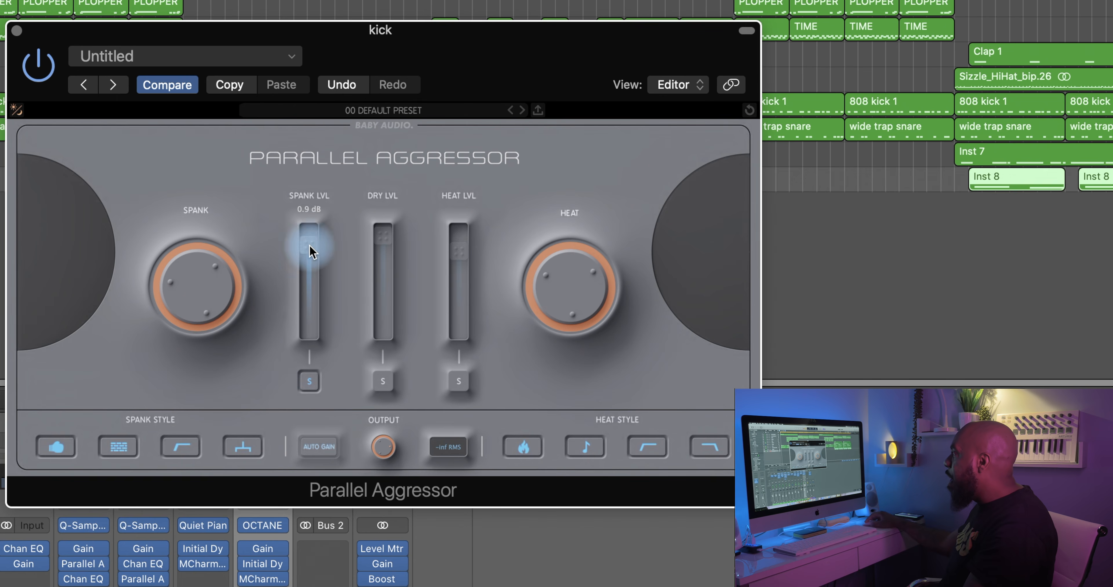
pyautogui.moveTo(310, 249)
pyautogui.mouseDown()
pyautogui.moveTo(310, 322)
pyautogui.moveTo(309, 256)
pyautogui.mouseUp()
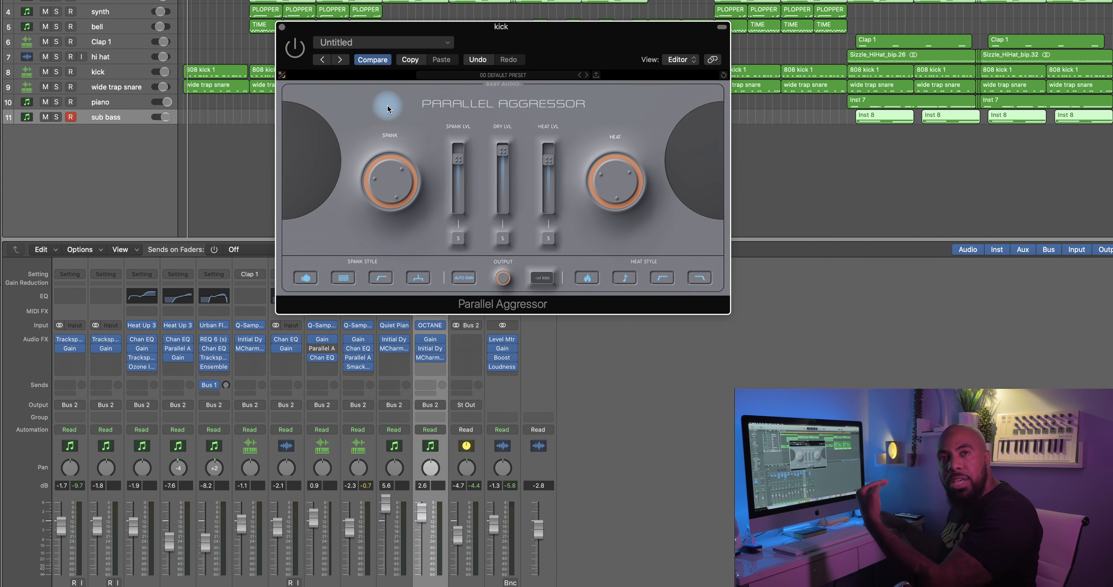
pyautogui.moveTo(393, 156)
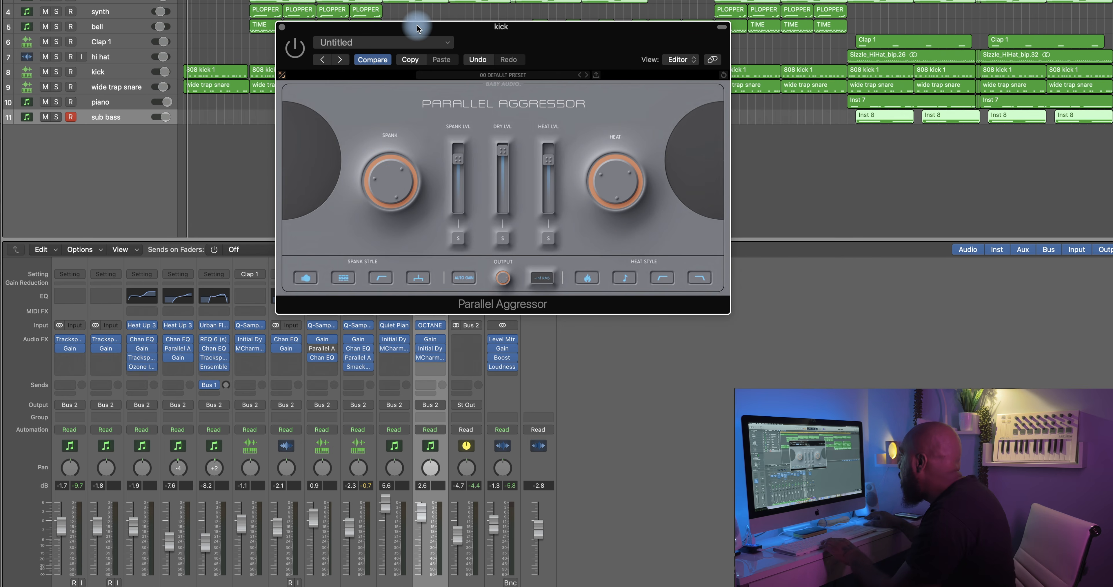
# - Isolate the kick track with the plugin window moved aside, and switch Parallel Aggressor back on
pyautogui.moveTo(410, 26); pyautogui.dragTo(414, 155)
pyautogui.moveTo(250, 0); pyautogui.dragTo(316, 0)
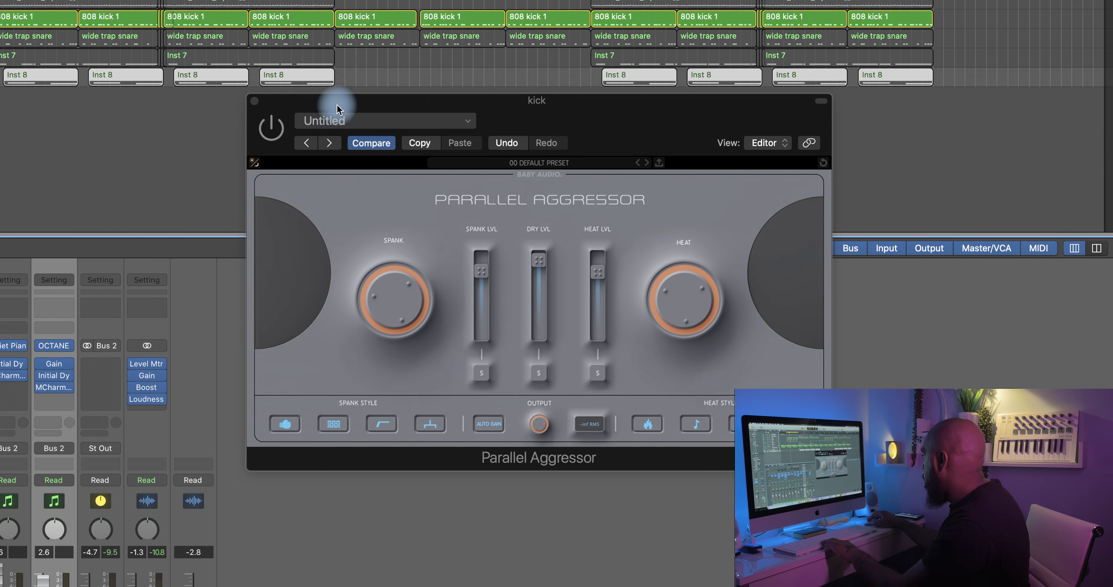
pyautogui.moveTo(337, 107); pyautogui.dragTo(223, 113)
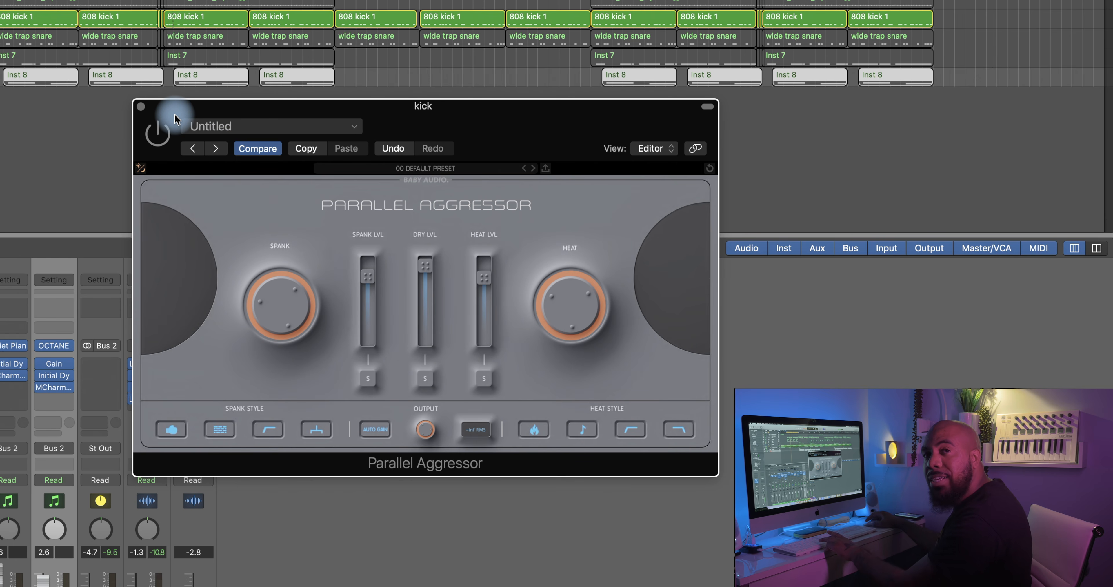
pyautogui.click(160, 136)
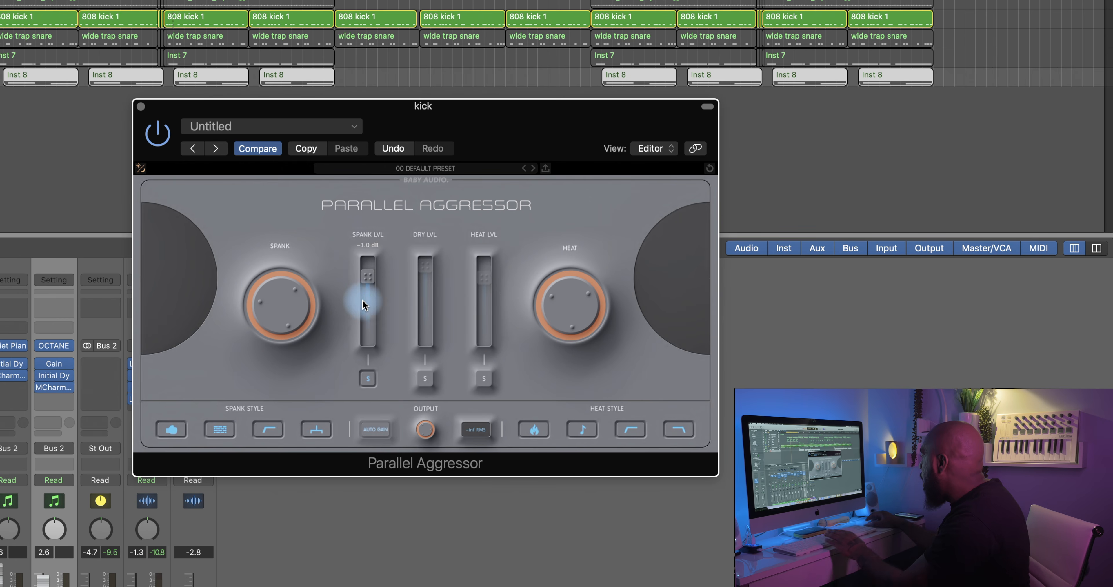
# - Lower the soloed Spank channel's level slightly and raise the Spank amount to 100
pyautogui.moveTo(367, 278); pyautogui.dragTo(367, 286)
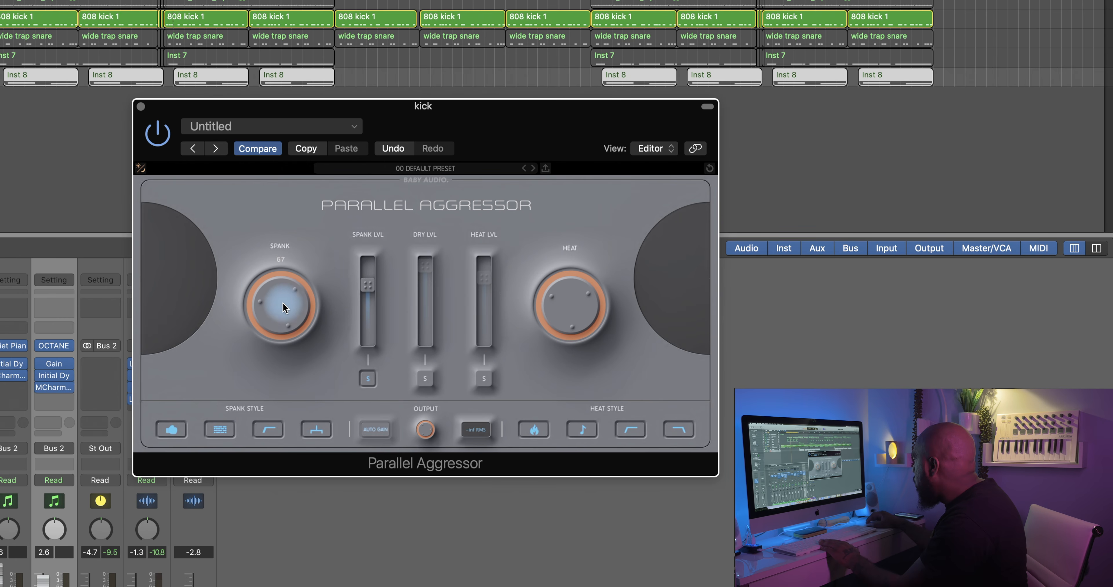
pyautogui.moveTo(284, 308); pyautogui.dragTo(285, 209)
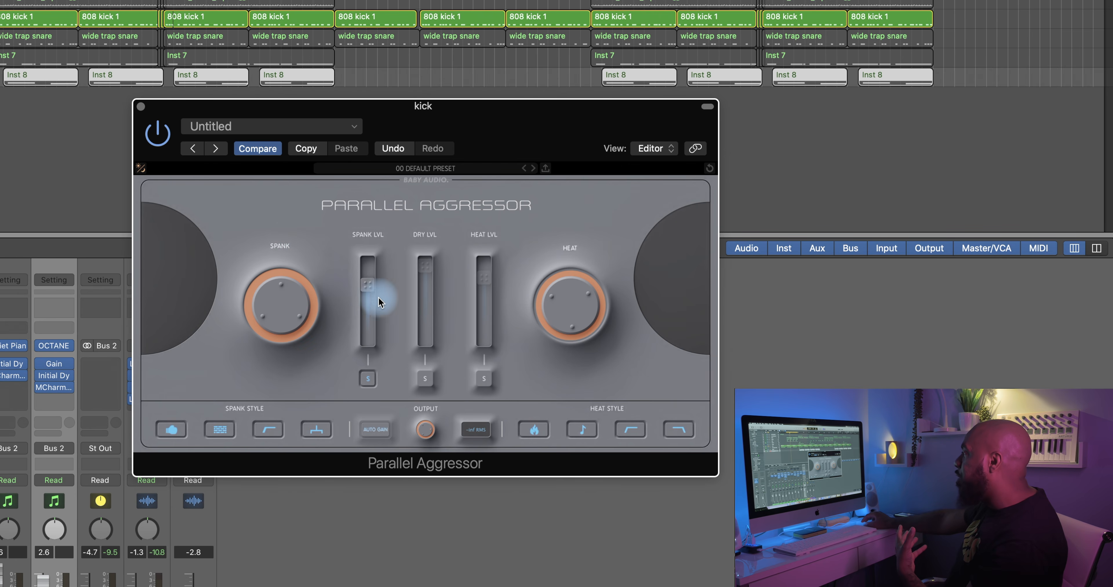
pyautogui.moveTo(293, 298); pyautogui.dragTo(255, 172)
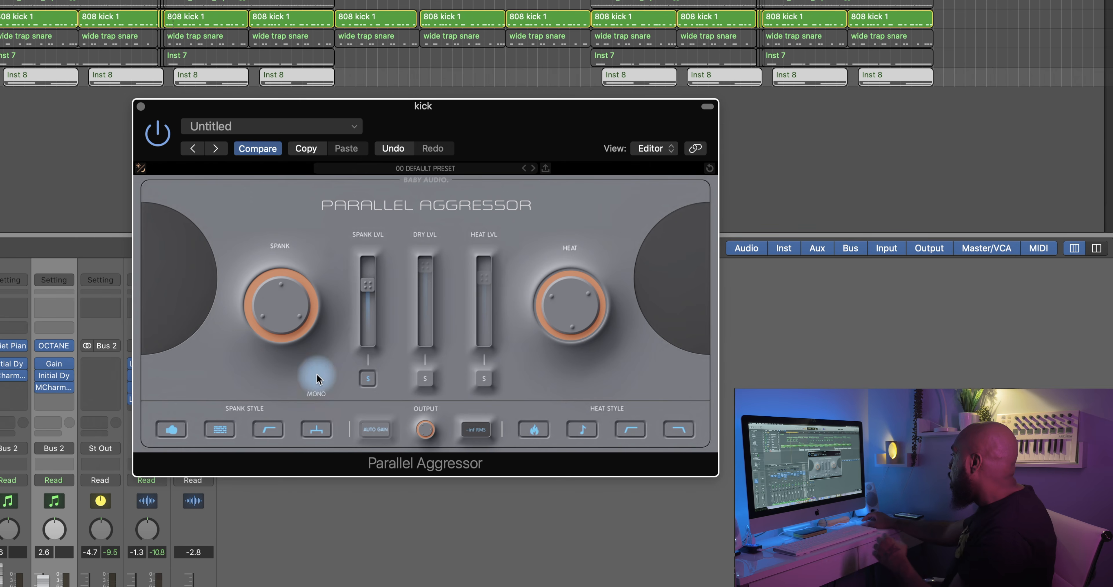
# - Sweep the Spank level down to about -30.4 dB and back up, and play the kick
pyautogui.moveTo(370, 301)
pyautogui.moveTo(371, 294); pyautogui.dragTo(366, 339)
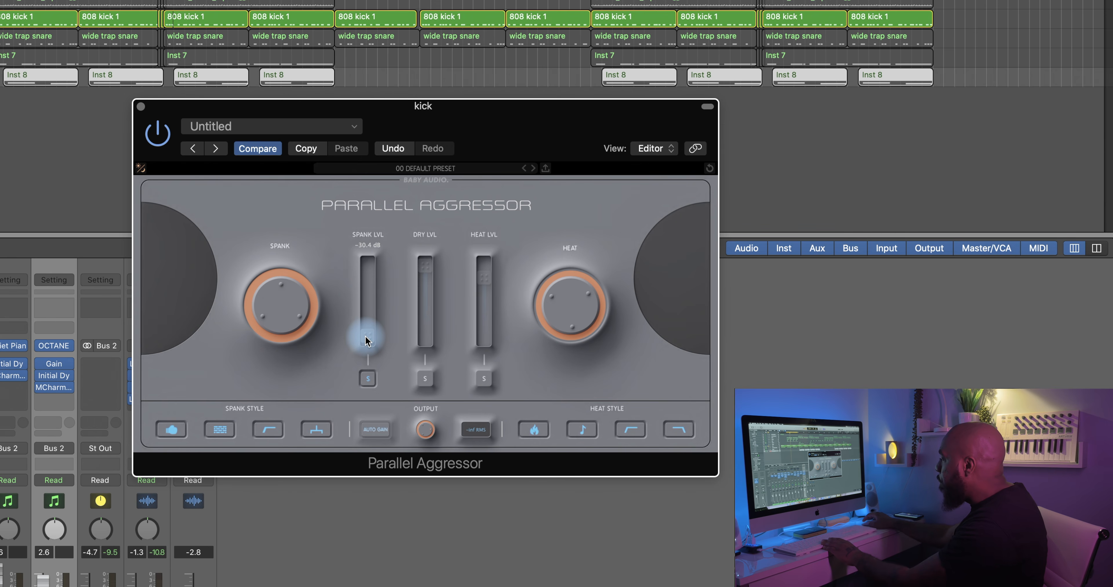
pyautogui.moveTo(365, 341); pyautogui.dragTo(358, 283)
pyautogui.press('space')
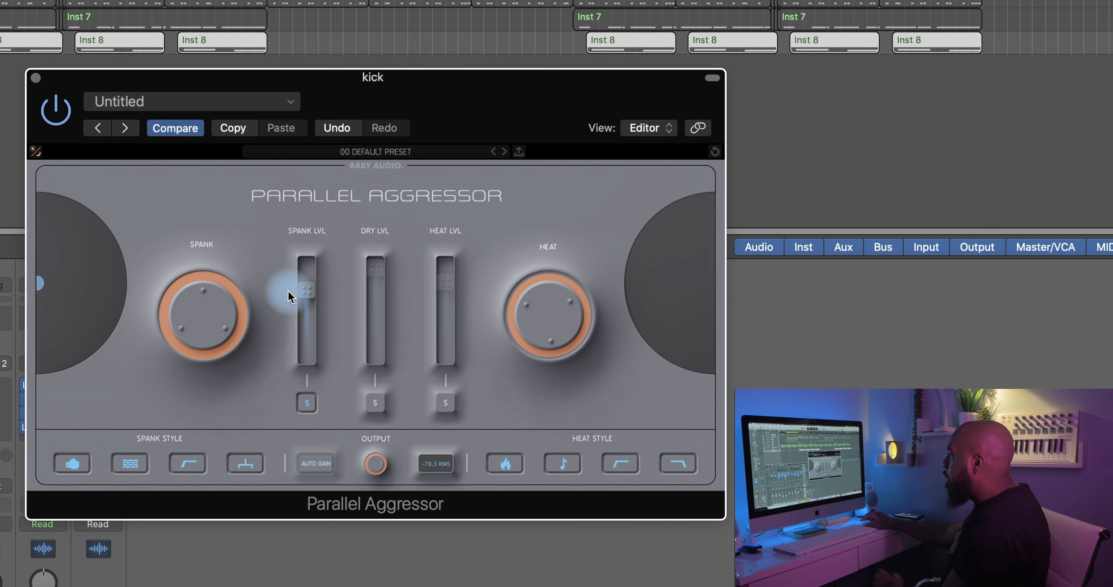
pyautogui.moveTo(196, 329)
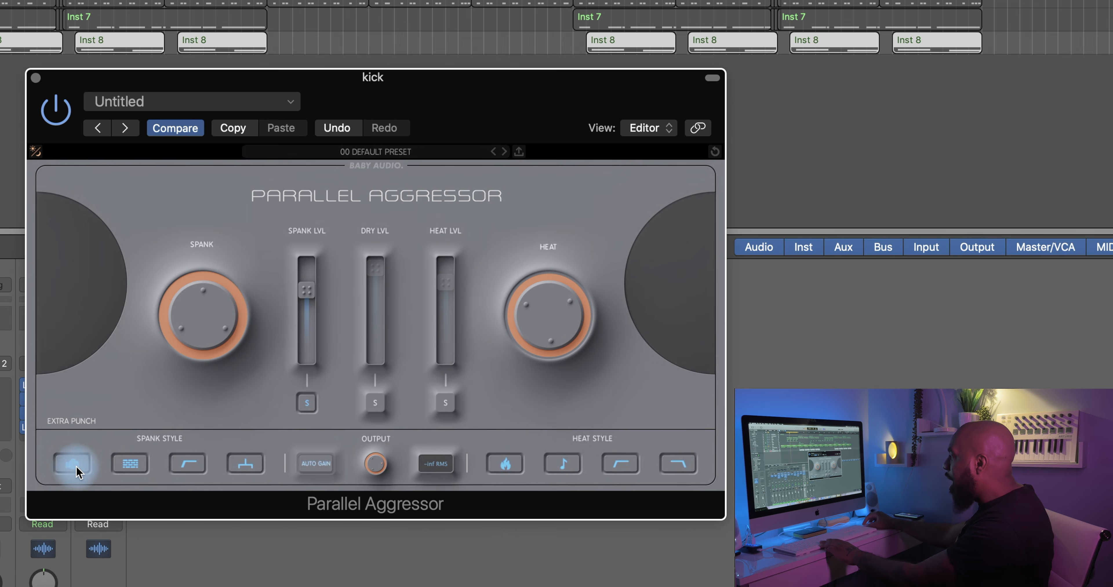
# - Turn off all four Spank Style options: Mono, the low-cut filter, Extra Smack and Extra Punch
pyautogui.click(251, 464)
pyautogui.click(193, 465)
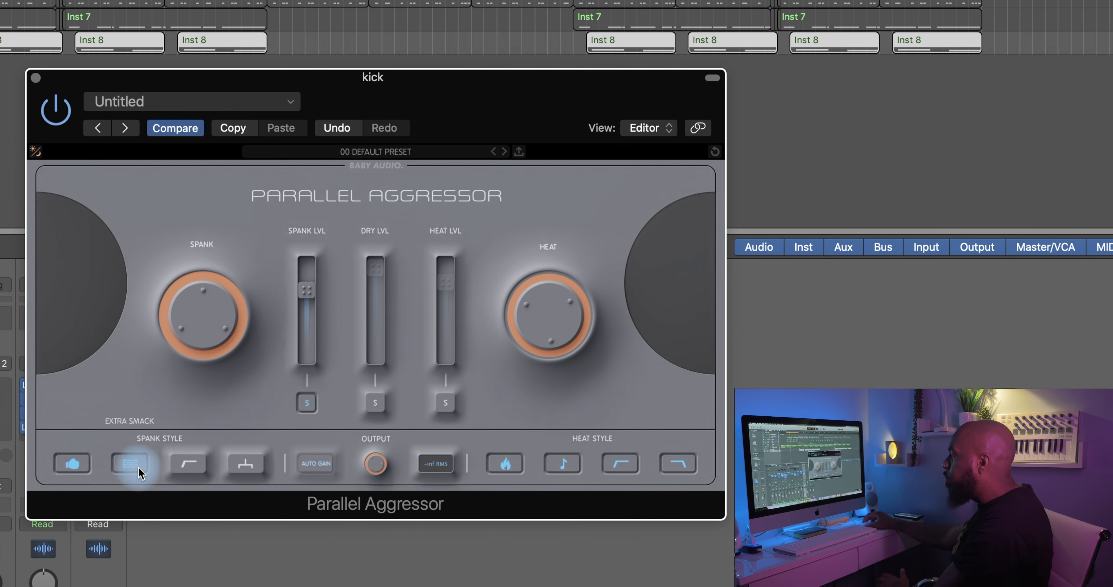
pyautogui.click(75, 463)
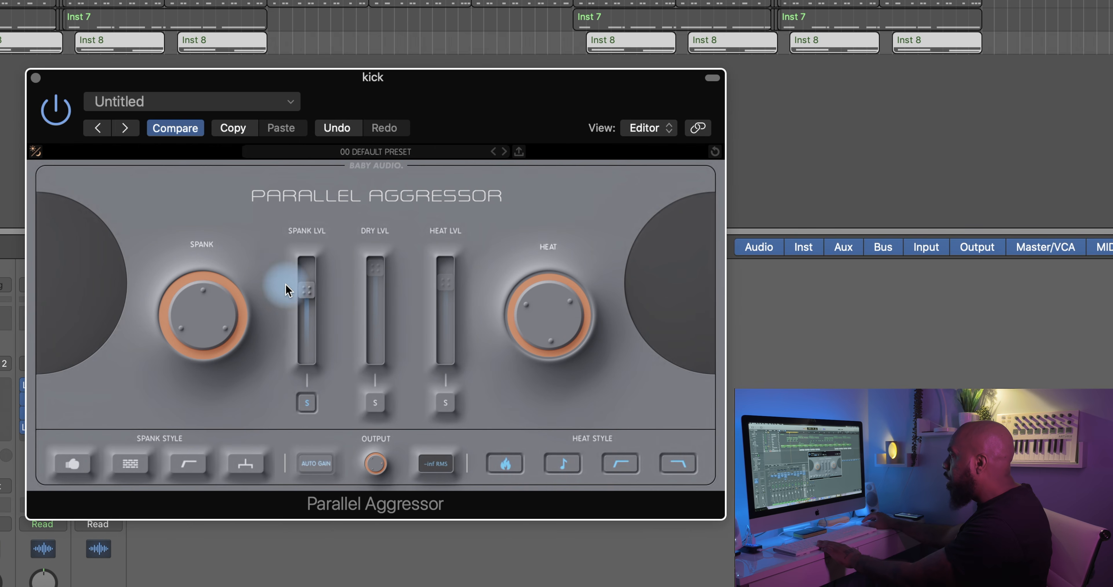
# - Raise the Spank level slightly and reduce the Spank amount to about 65 while auditioning the kick
pyautogui.moveTo(234, 340)
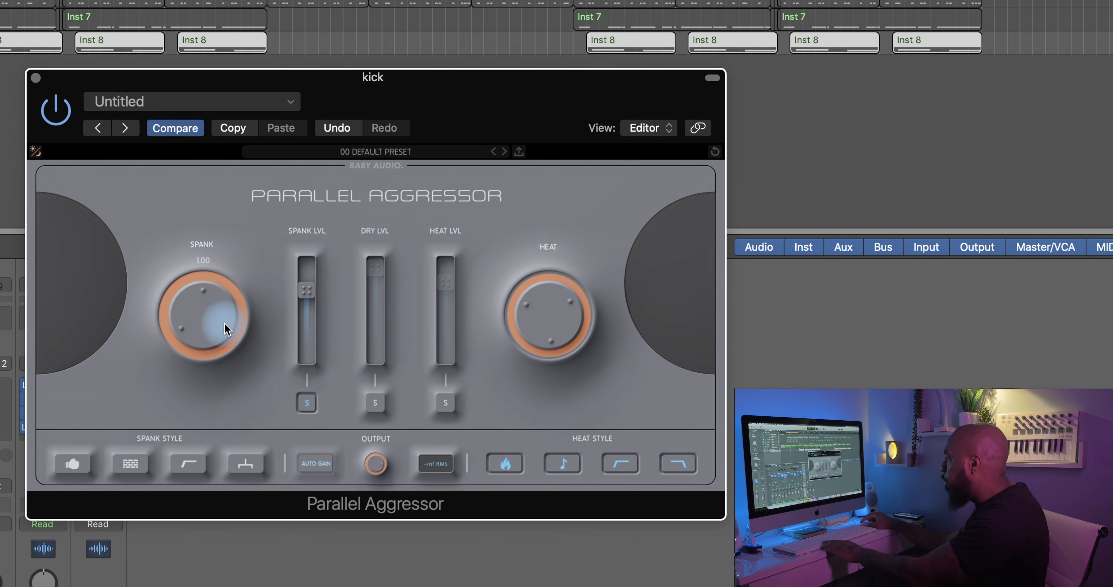
pyautogui.press('space')
pyautogui.moveTo(309, 295); pyautogui.dragTo(311, 287)
pyautogui.moveTo(198, 311); pyautogui.dragTo(194, 330)
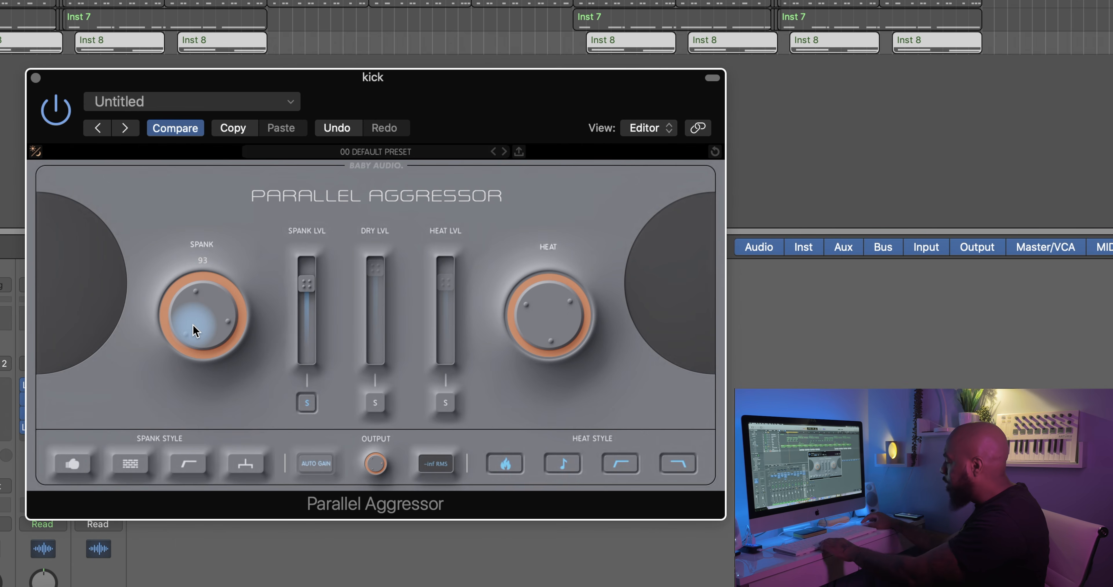
pyautogui.press('space')
pyautogui.moveTo(193, 330); pyautogui.dragTo(208, 424)
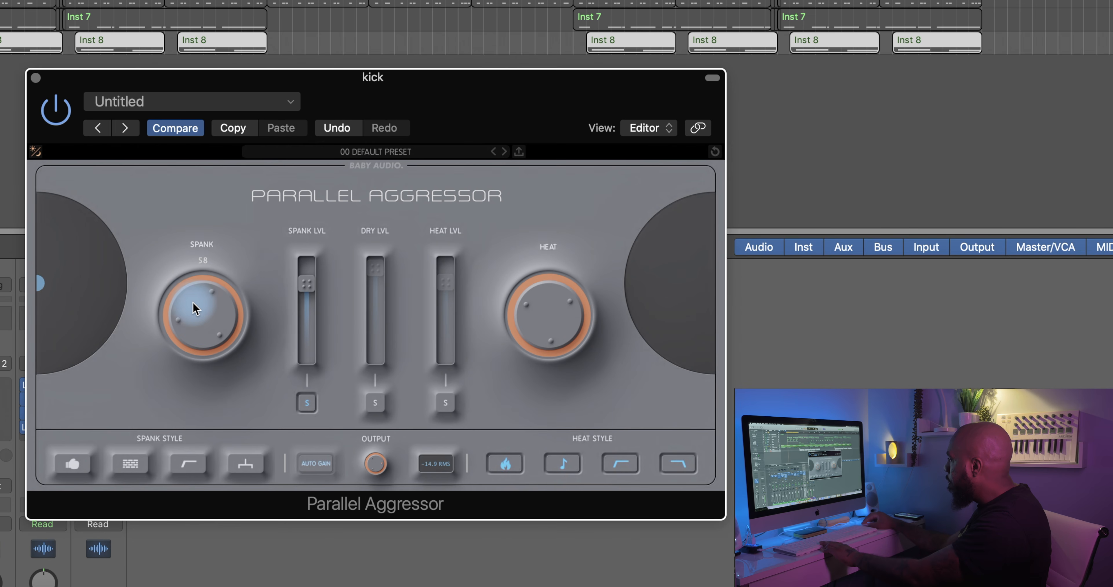
pyautogui.moveTo(193, 274); pyautogui.dragTo(191, 291)
pyautogui.press('space')
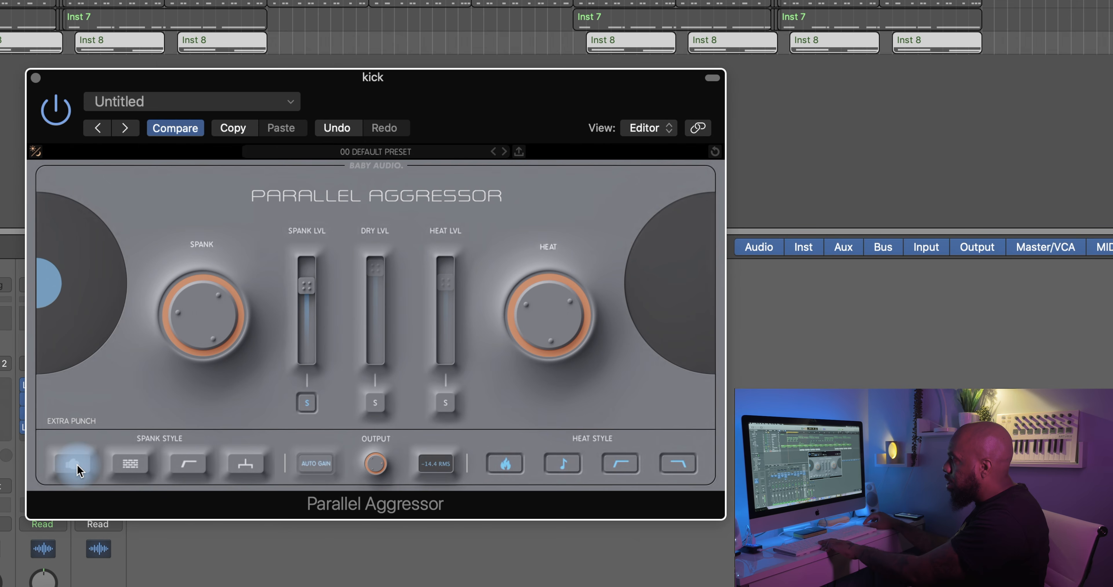
# - Turn on Extra Punch and set the Spank amount to 63 while playing the kick
pyautogui.click(78, 470)
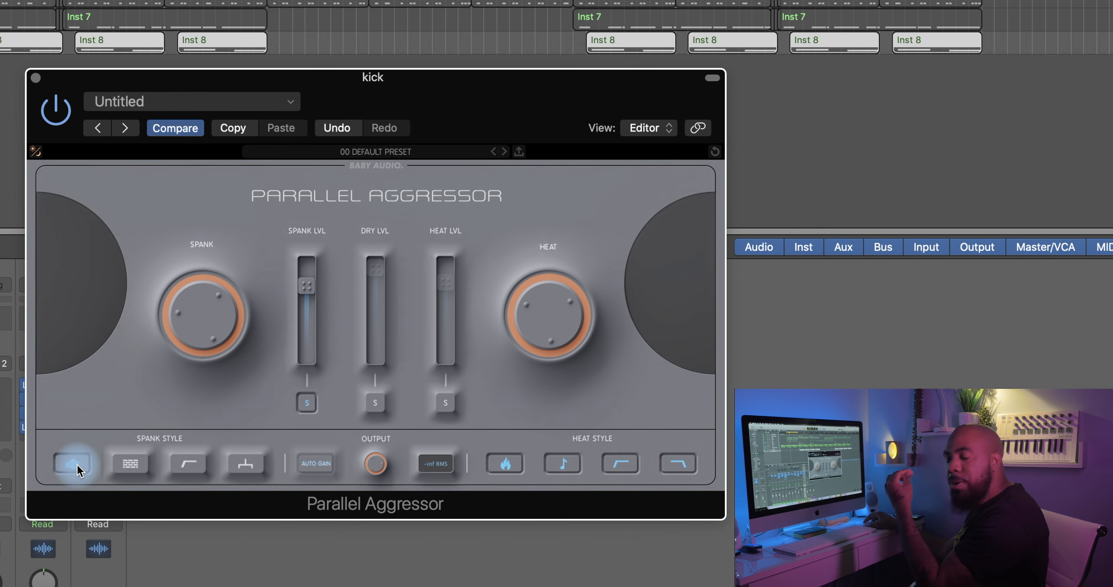
pyautogui.click(77, 466)
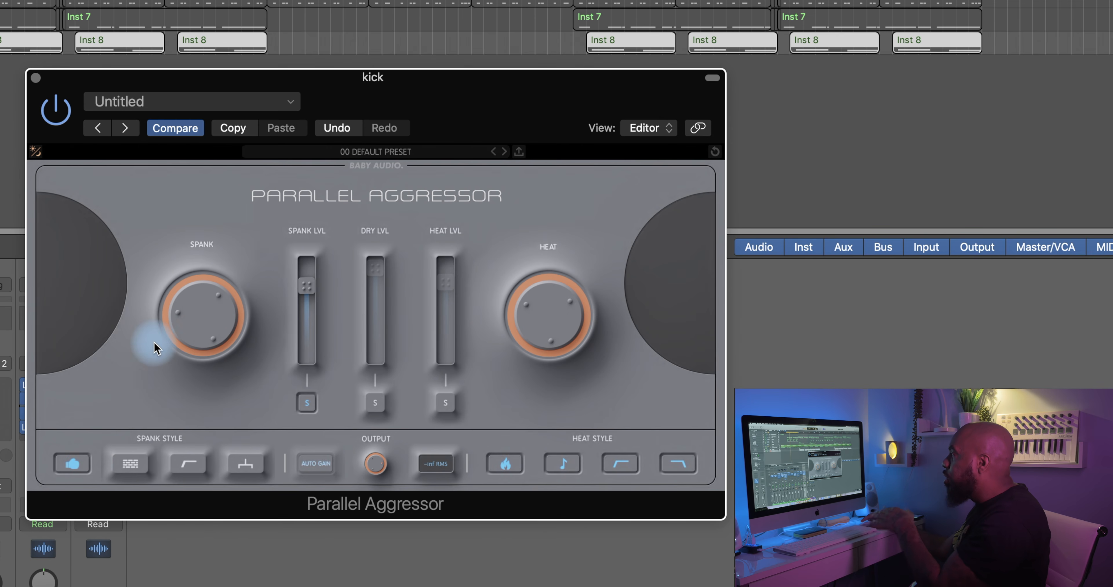
pyautogui.moveTo(180, 332)
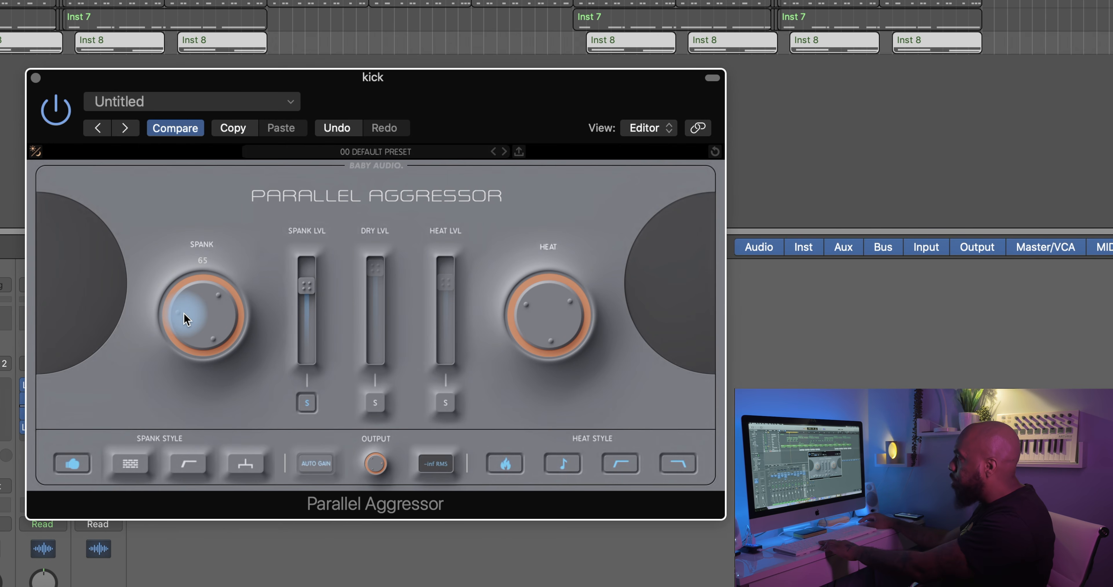
pyautogui.press('space')
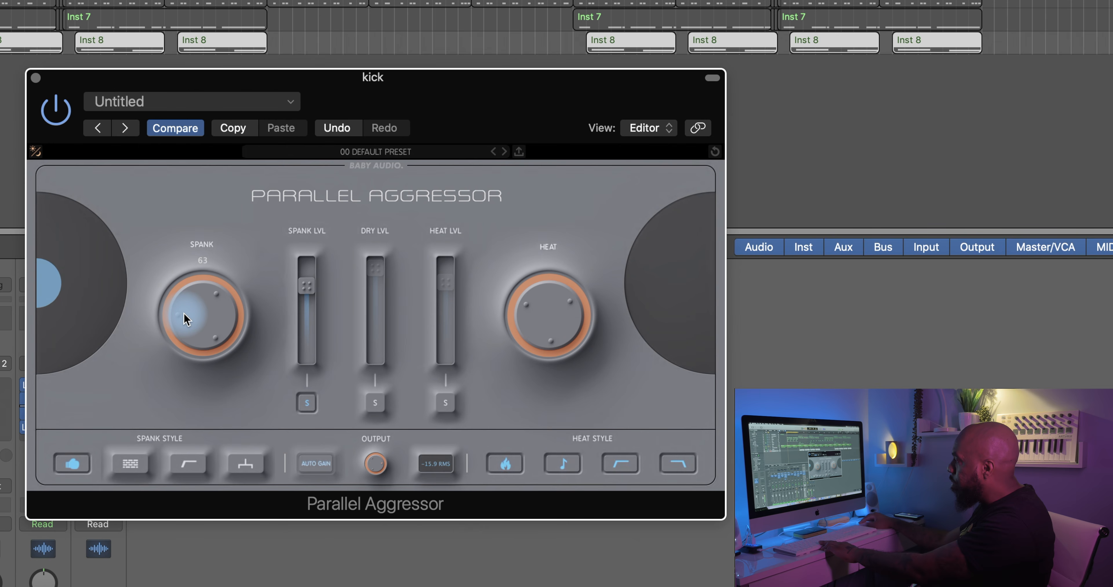
pyautogui.moveTo(184, 313); pyautogui.dragTo(184, 316)
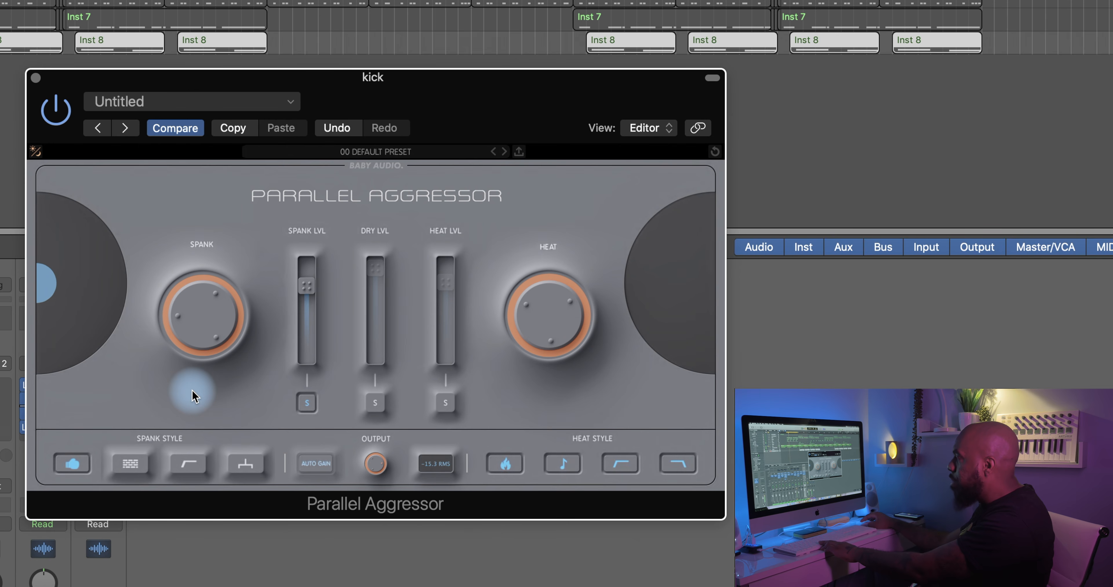
pyautogui.press('space')
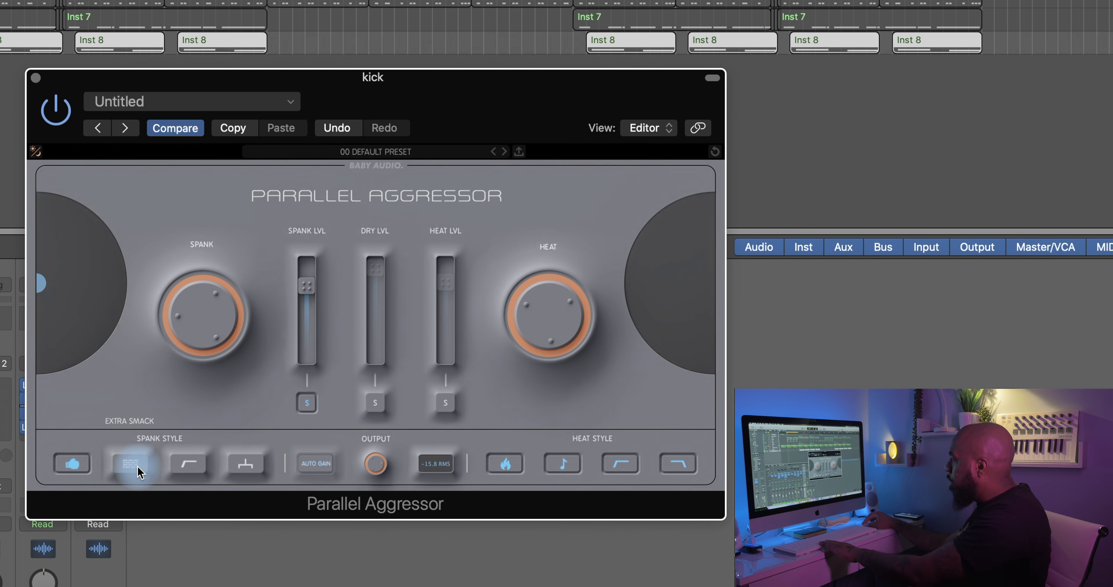
# - Audition Extra Smack together with Extra Punch on the soloed Spank channel
pyautogui.click(139, 472)
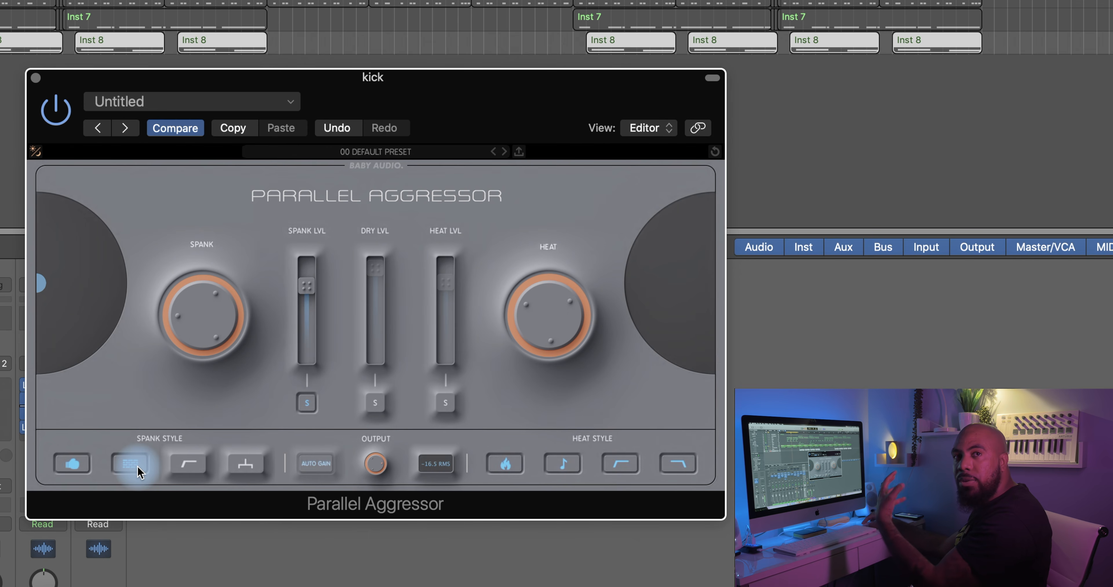
pyautogui.moveTo(189, 320)
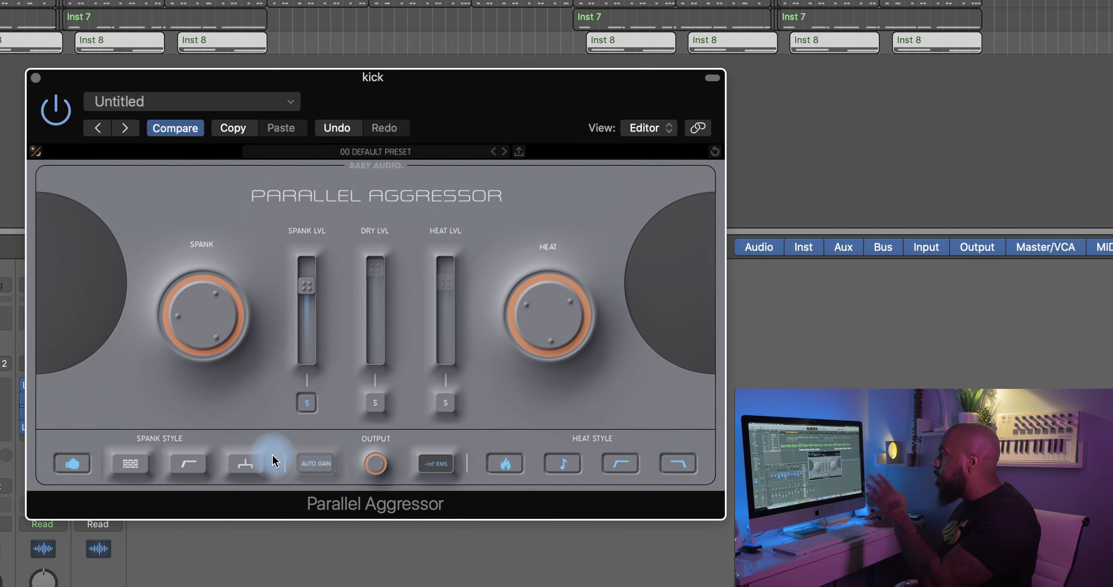
# - Turn on the Spank low-cut filter and Mono, and set the Spank level to about -2.5 dB while auditioning the kick
pyautogui.click(192, 470)
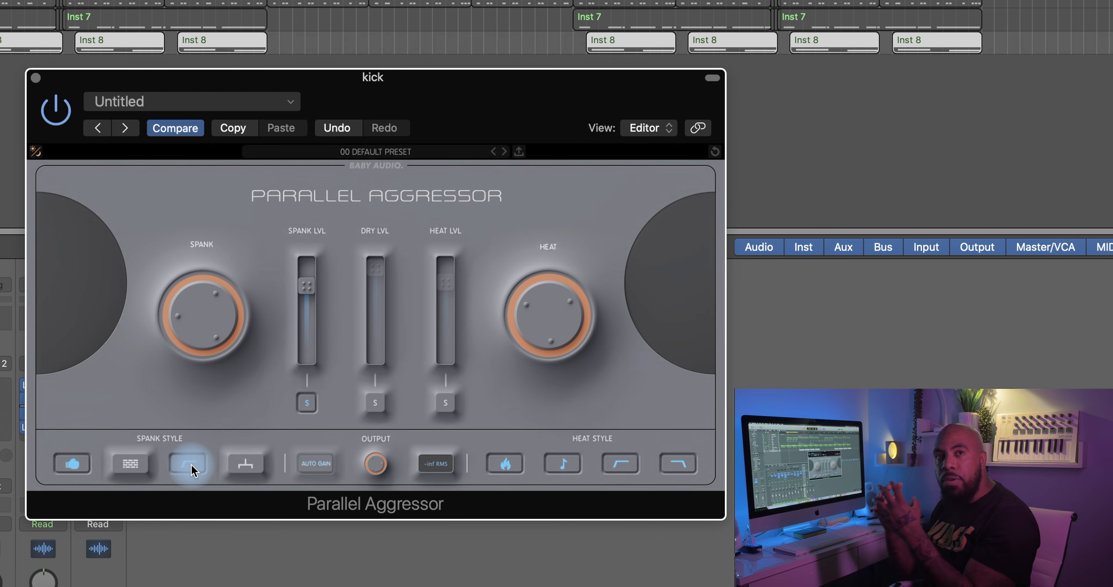
pyautogui.press('space')
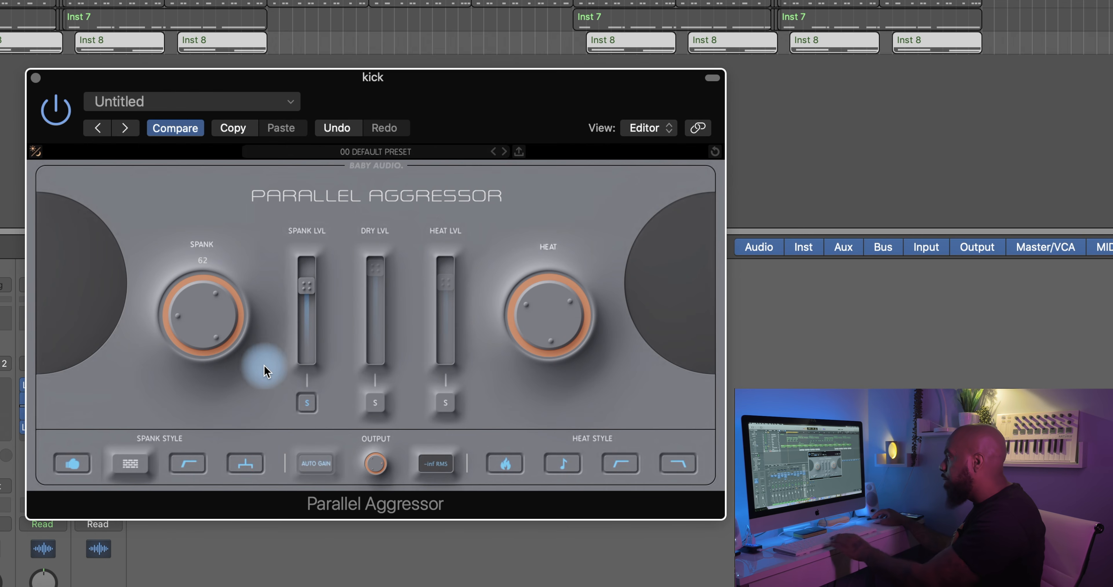
pyautogui.moveTo(315, 328)
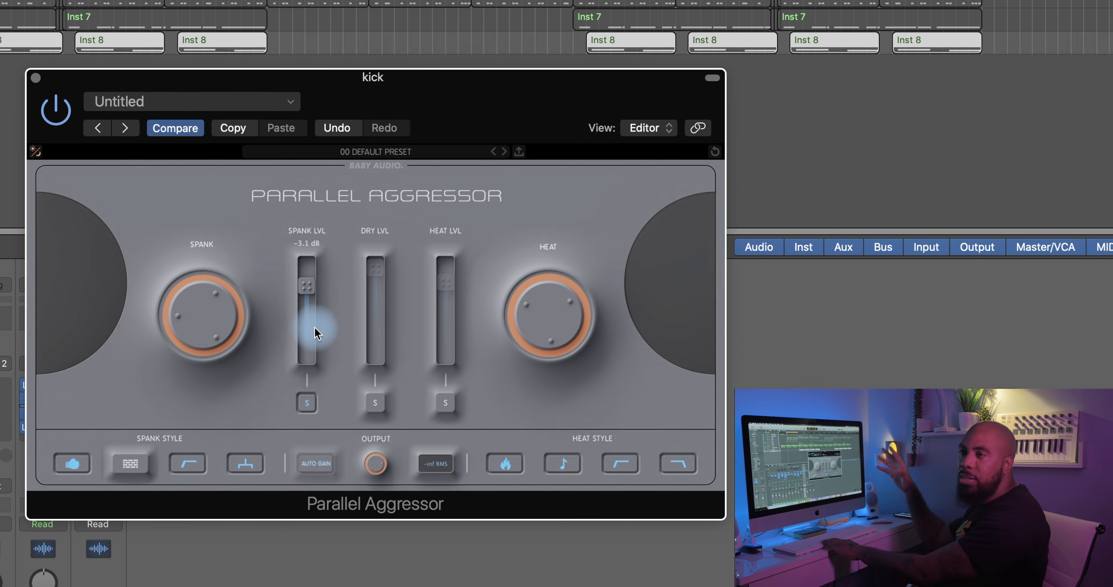
pyautogui.press('space')
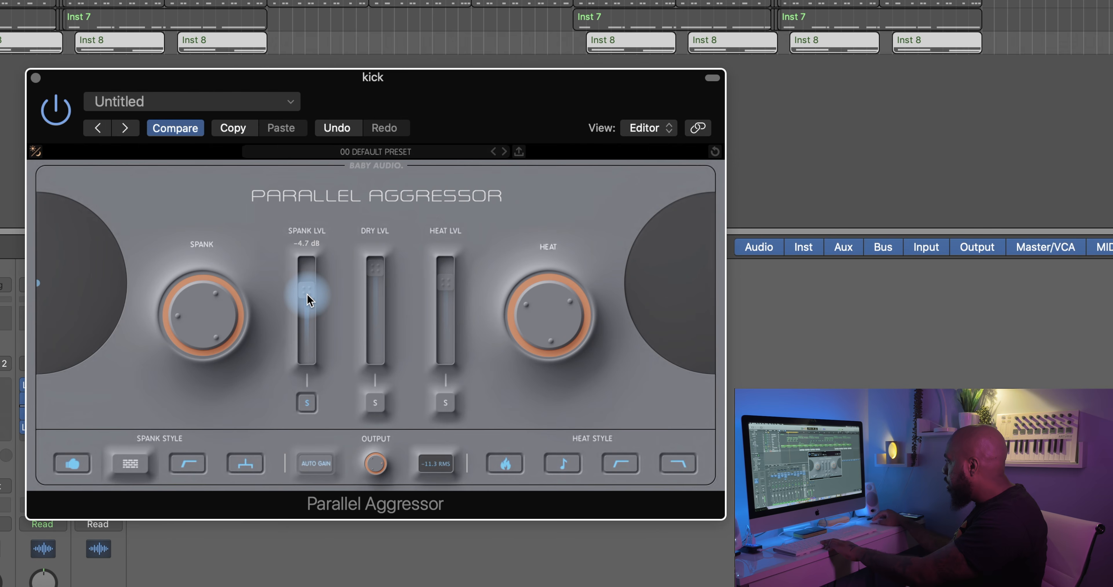
pyautogui.moveTo(307, 297); pyautogui.dragTo(307, 381)
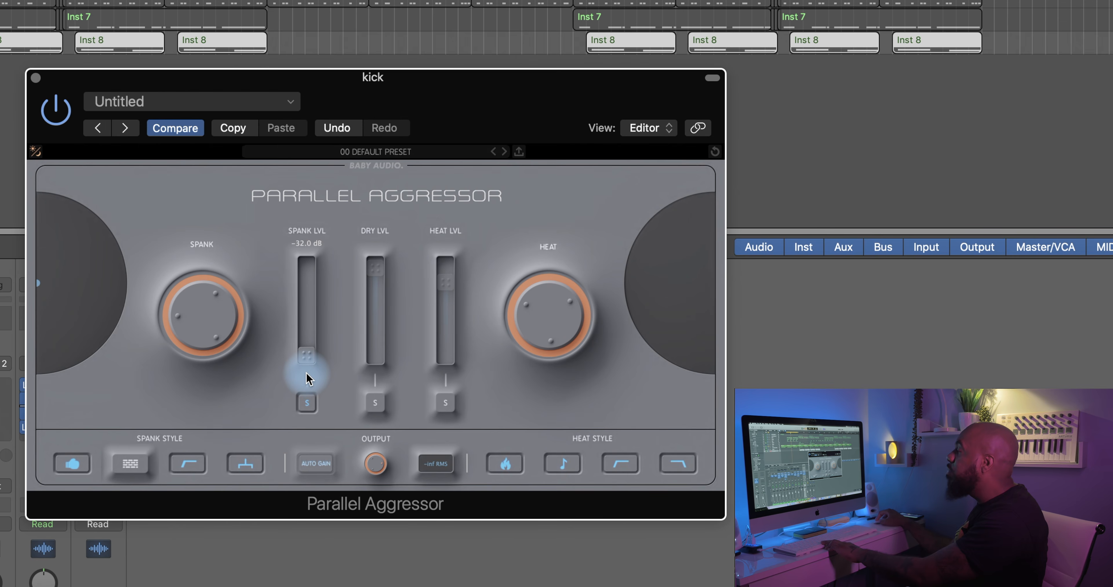
pyautogui.moveTo(307, 380); pyautogui.dragTo(313, 303)
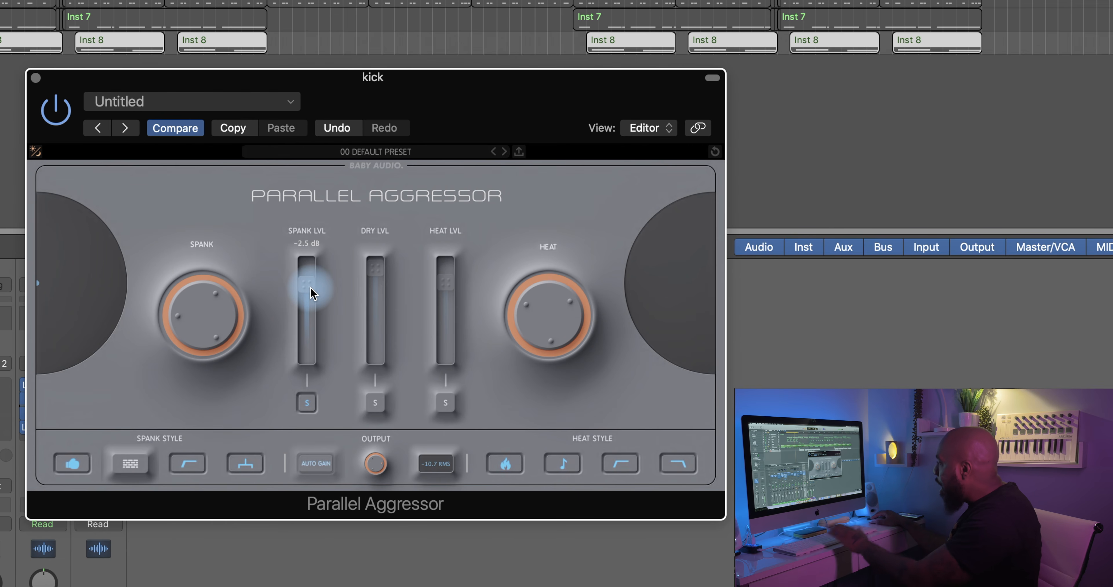
# - Solo the Heat channel and raise the Heat amount to 100 while playing the kick
pyautogui.click(445, 403)
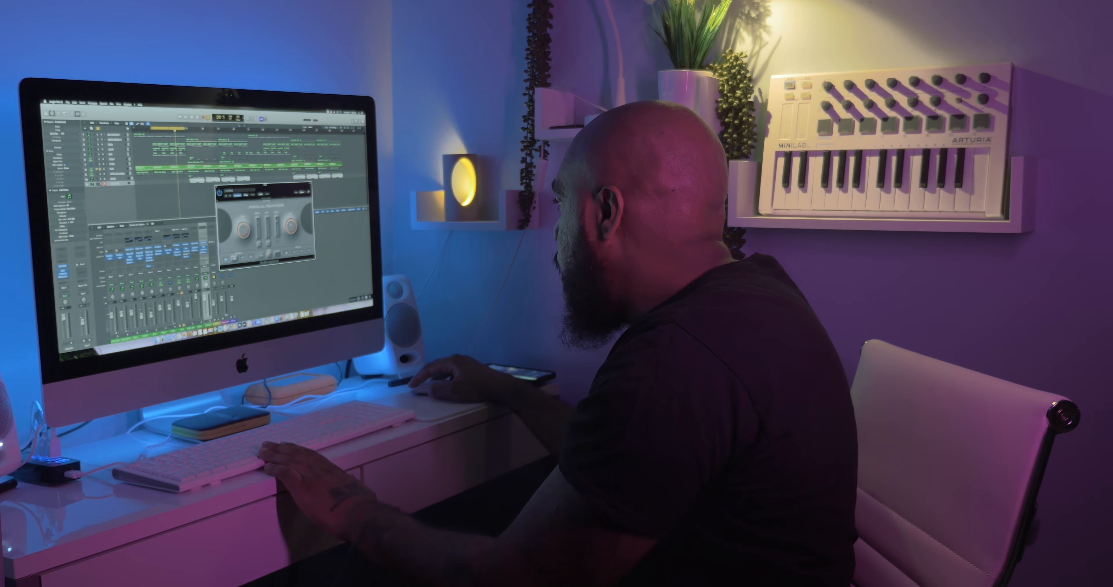
pyautogui.press('space')
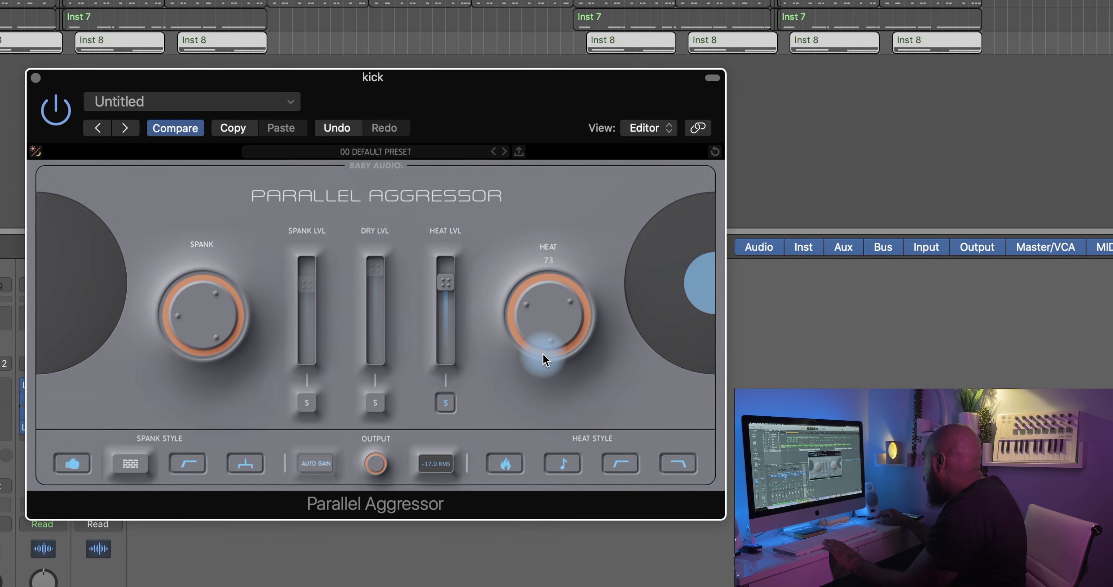
pyautogui.moveTo(539, 355); pyautogui.dragTo(535, 183)
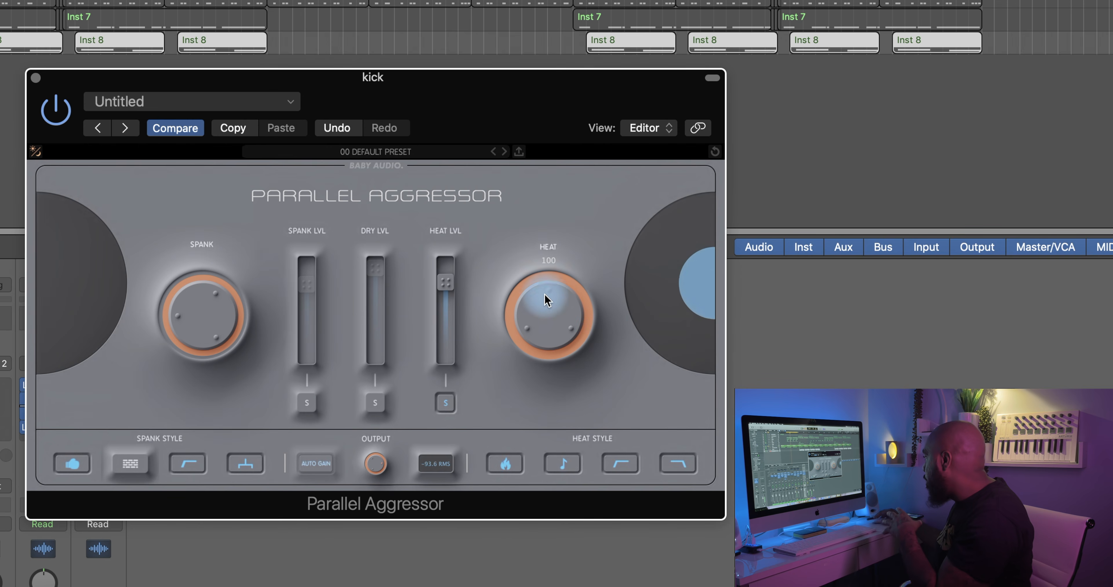
# - Turn off all four Heat Style options: Extra Hot, Tone, Lo-Preserve and Hi-Cut
pyautogui.press('space')
pyautogui.click(510, 471)
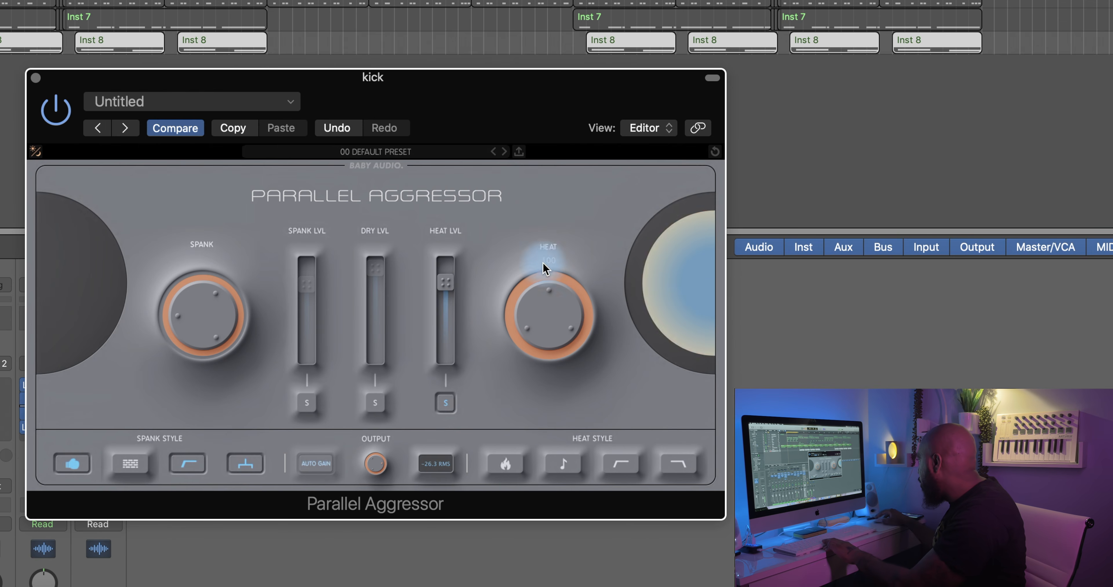
pyautogui.click(540, 510)
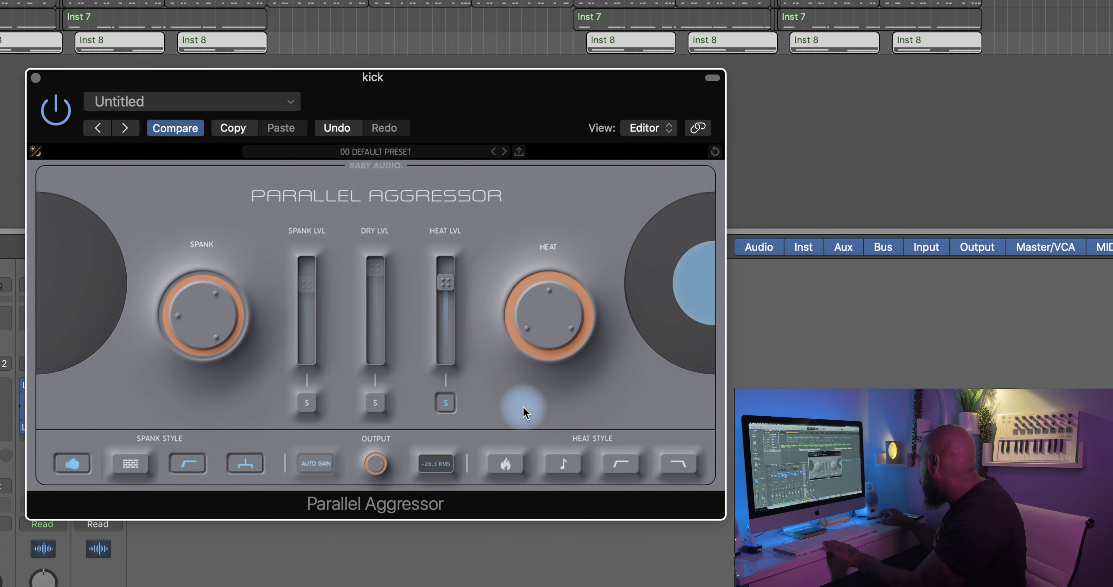
# - Set the Heat level to about -2.0 dB and reduce the Heat amount to 75 while auditioning the kick
pyautogui.click(446, 284)
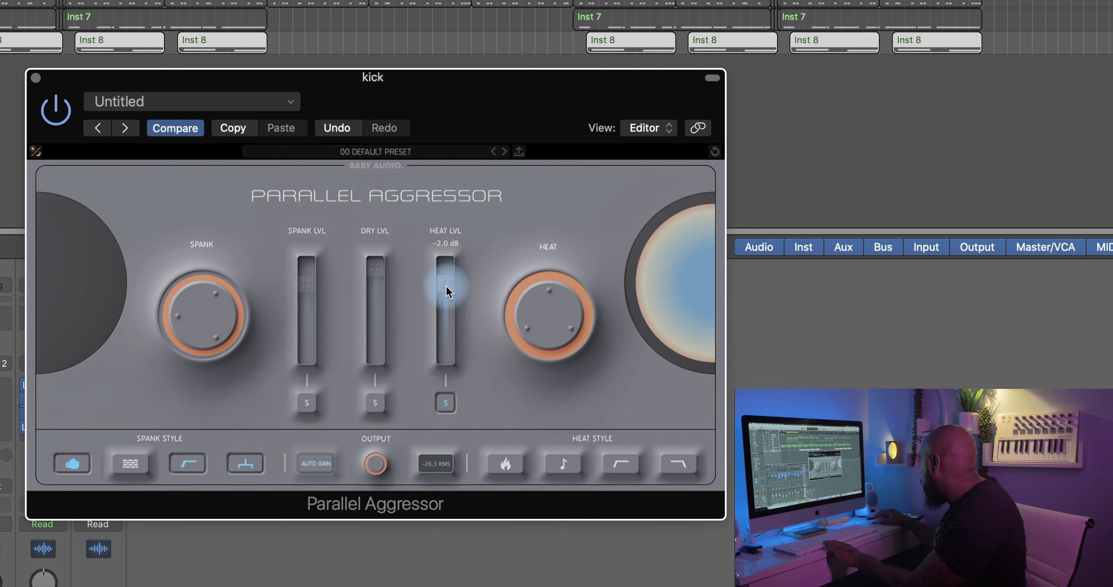
pyautogui.click(561, 317)
pyautogui.moveTo(559, 315); pyautogui.dragTo(545, 364)
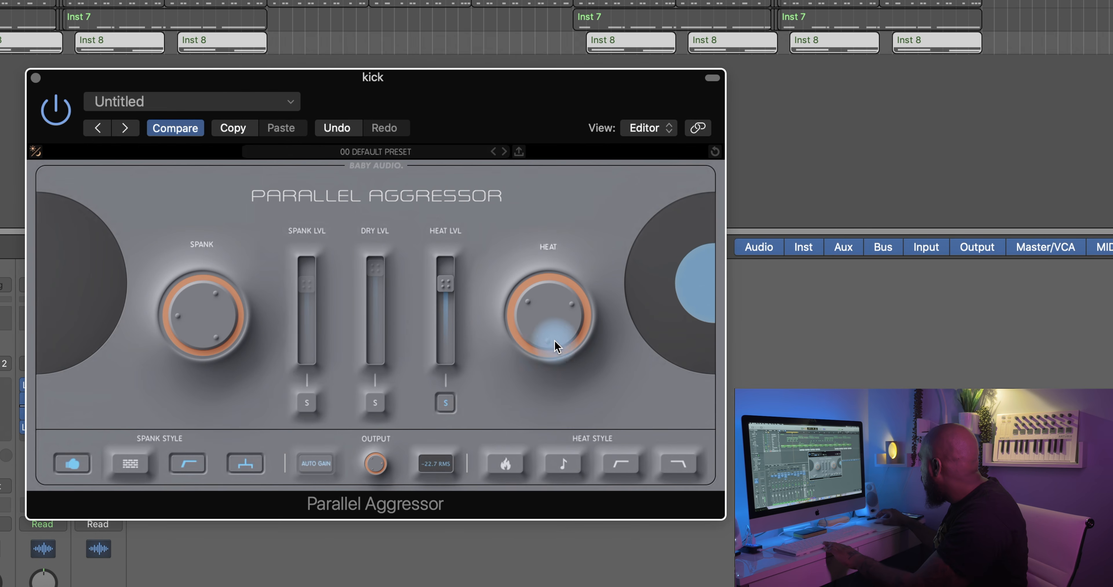
pyautogui.moveTo(557, 324); pyautogui.dragTo(557, 327)
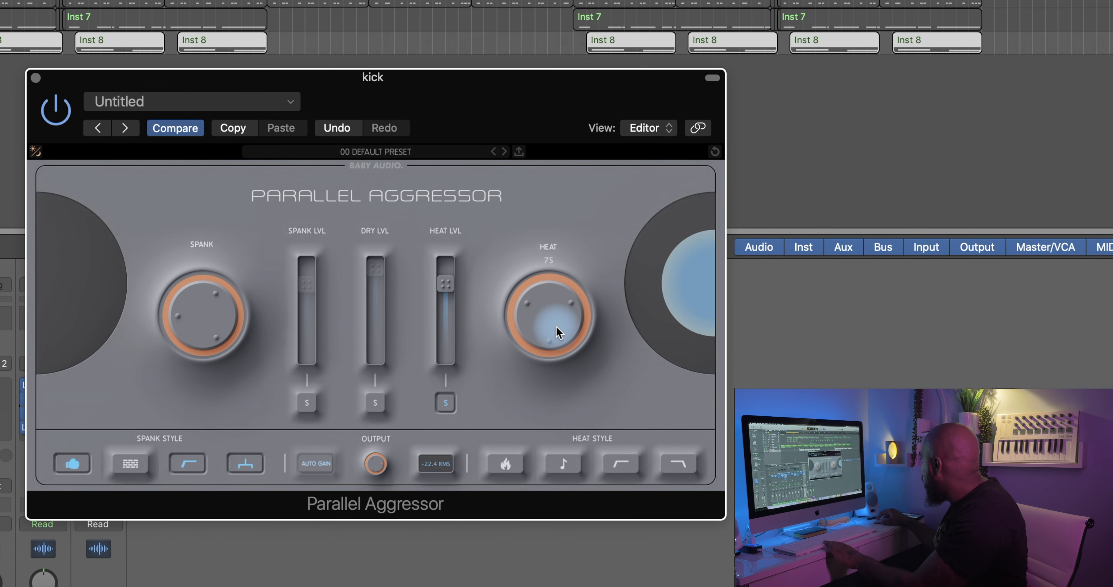
# - Turn on Extra Hot and audition the soloed Heat channel with the Heat amount at 72
pyautogui.click(515, 472)
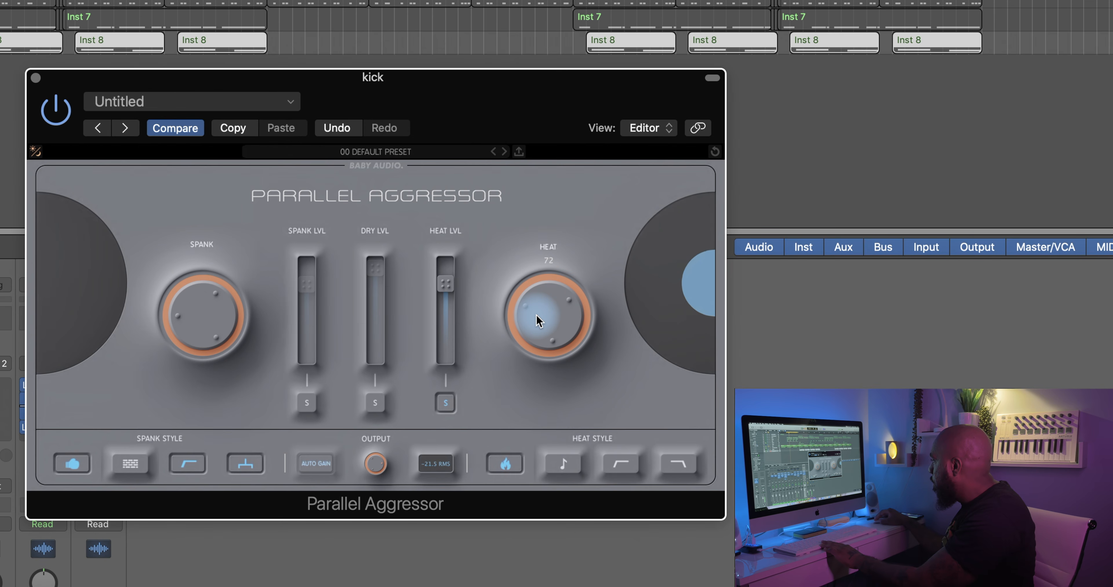
pyautogui.press('space')
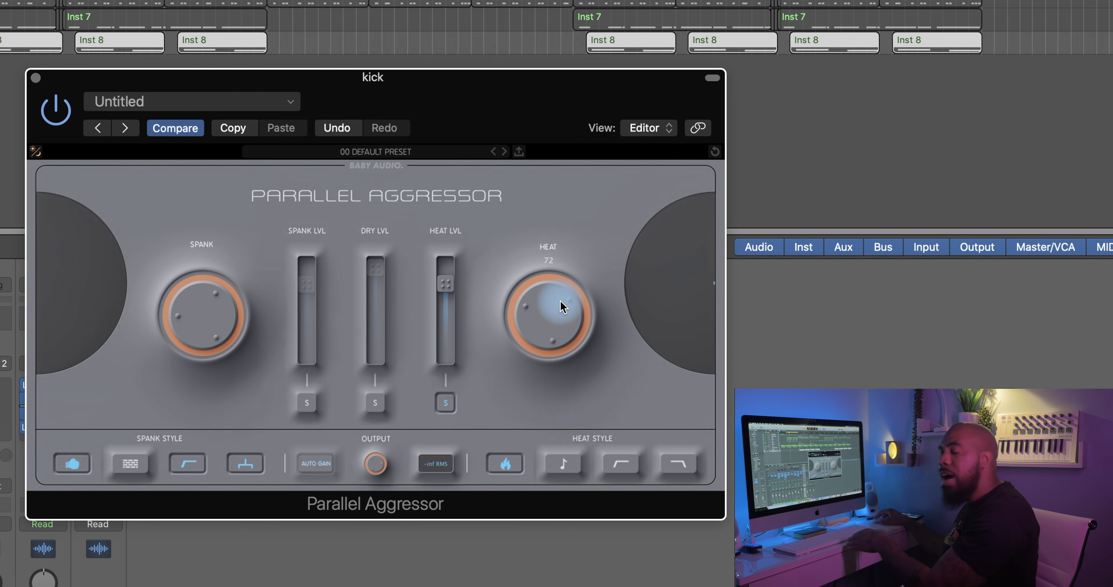
pyautogui.click(569, 478)
pyautogui.moveTo(563, 294)
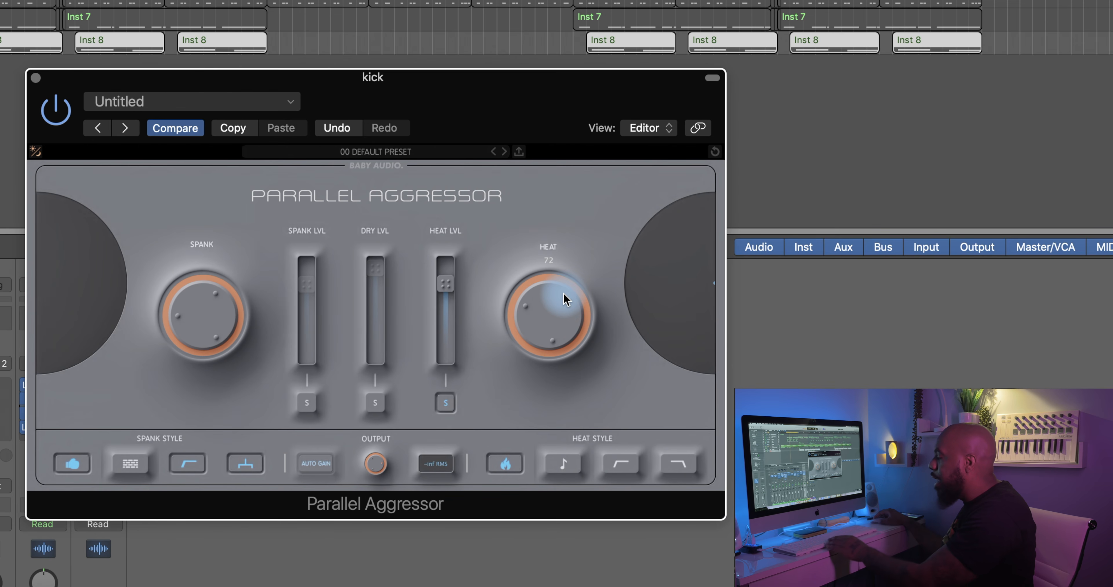
pyautogui.press('space')
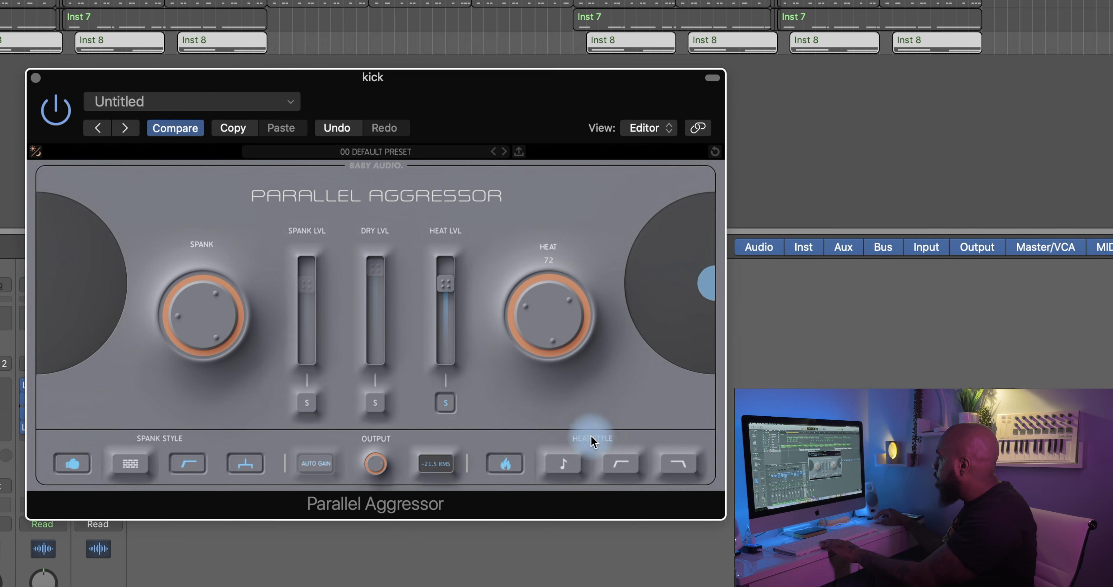
# - Turn on Tone, switch off Extra Hot, and set the Heat amount to 71 while playing the kick
pyautogui.click(564, 464)
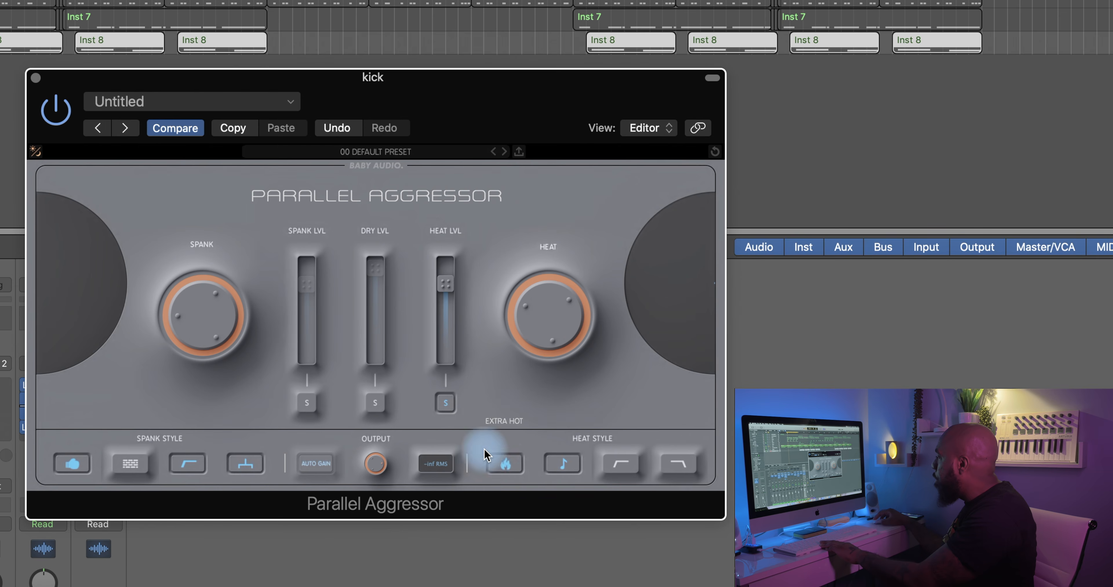
pyautogui.click(508, 471)
pyautogui.click(575, 483)
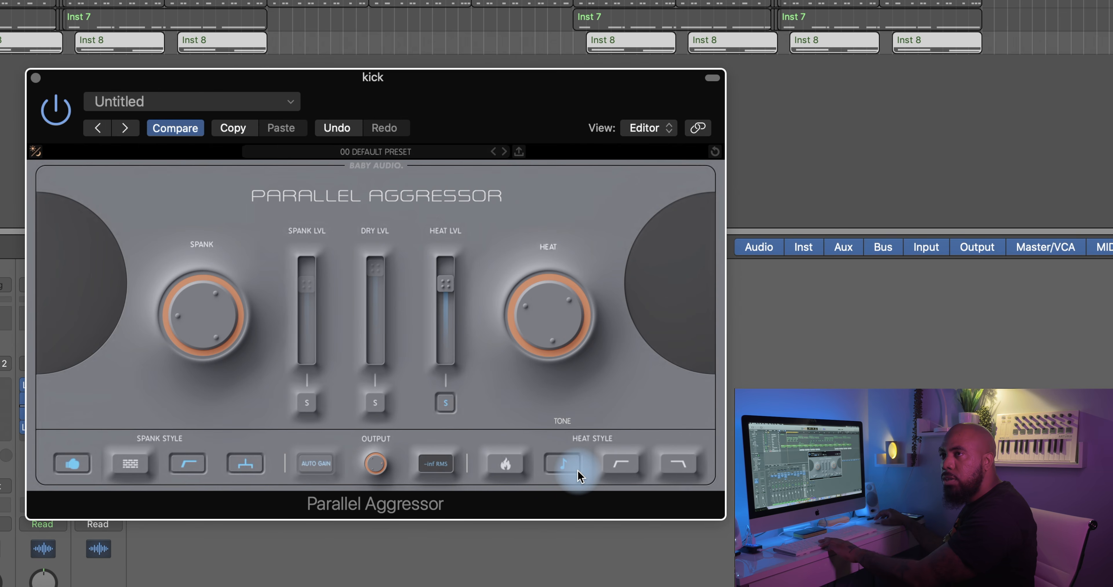
pyautogui.click(569, 316)
pyautogui.moveTo(569, 316); pyautogui.dragTo(556, 320)
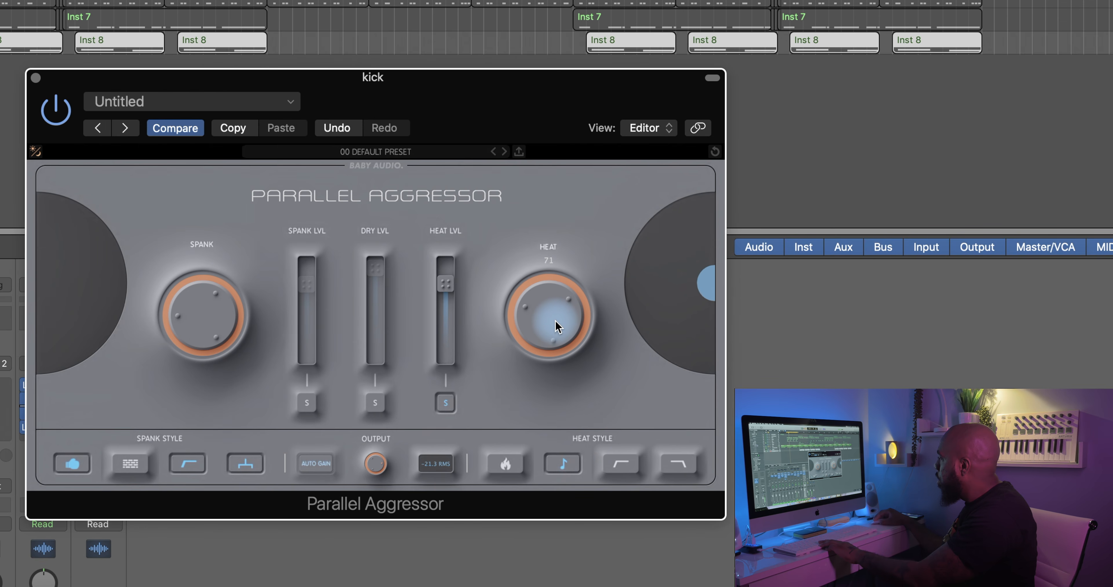
# - Turn Extra Hot back on together with Tone and lower the Heat amount to about 66
pyautogui.click(505, 463)
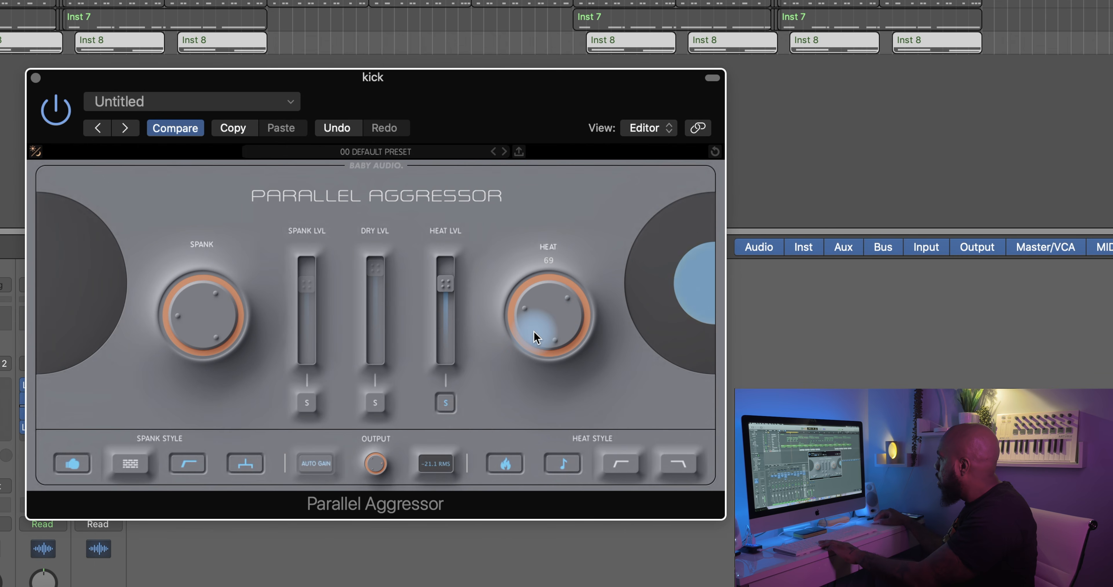
pyautogui.click(565, 466)
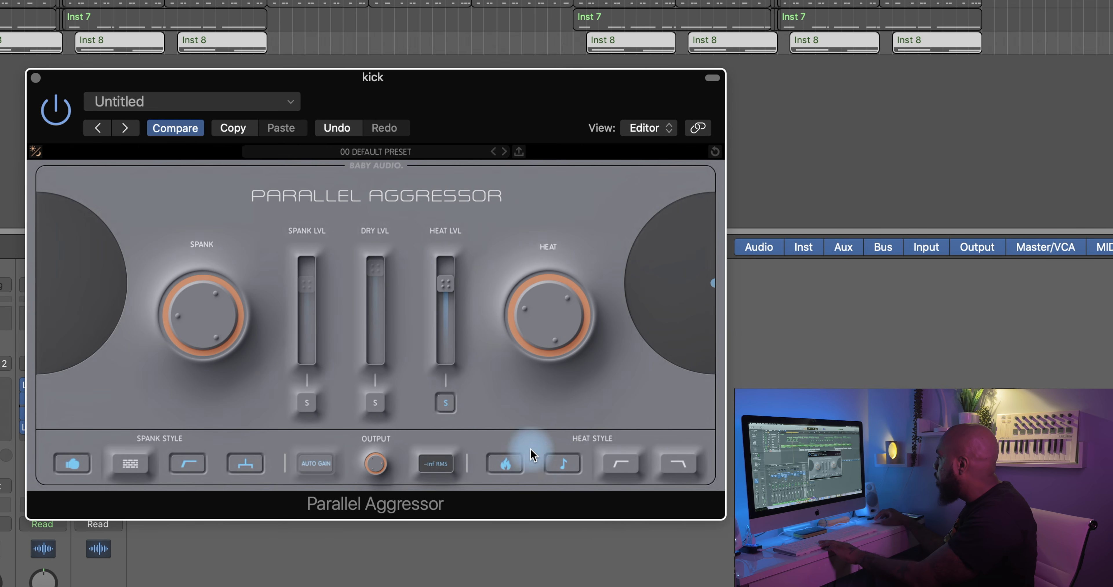
pyautogui.moveTo(545, 322)
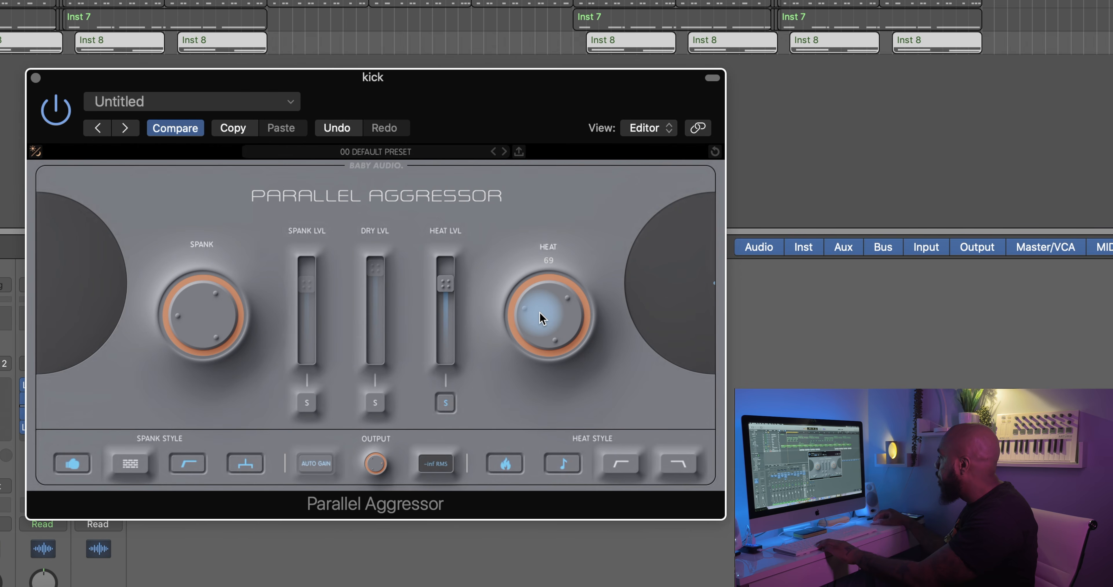
pyautogui.moveTo(539, 313); pyautogui.dragTo(539, 319)
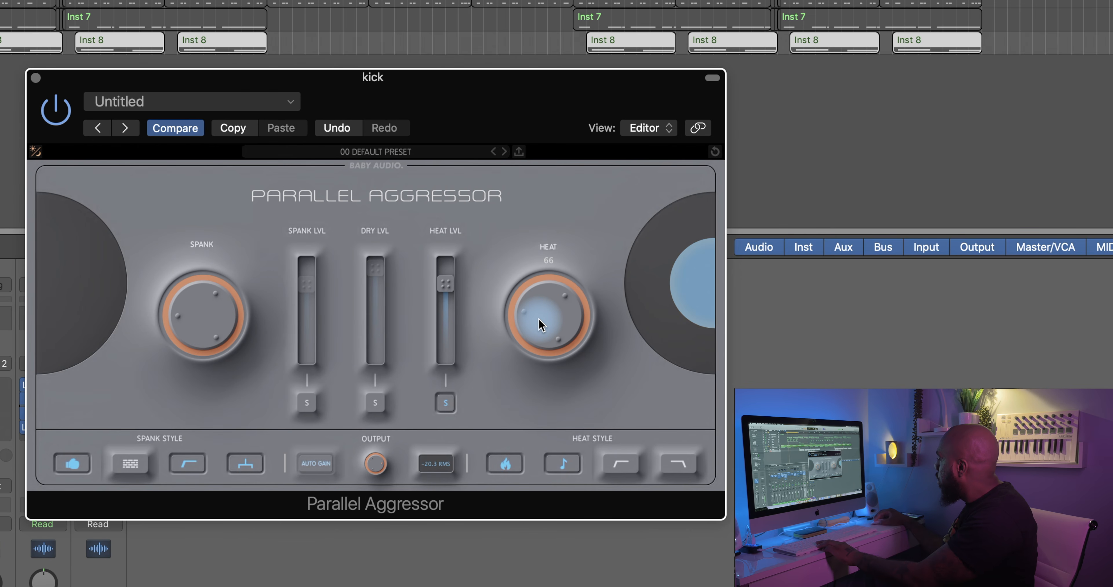
# - Turn on Lo-Preserve in the Heat Style and audition the soloed Heat channel
pyautogui.click(624, 470)
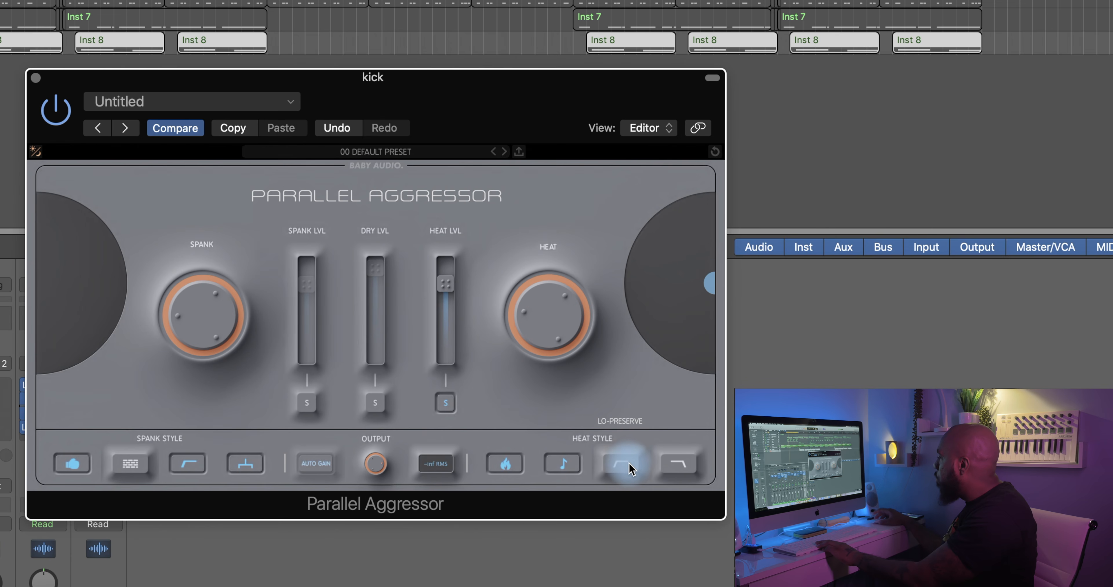
pyautogui.click(627, 461)
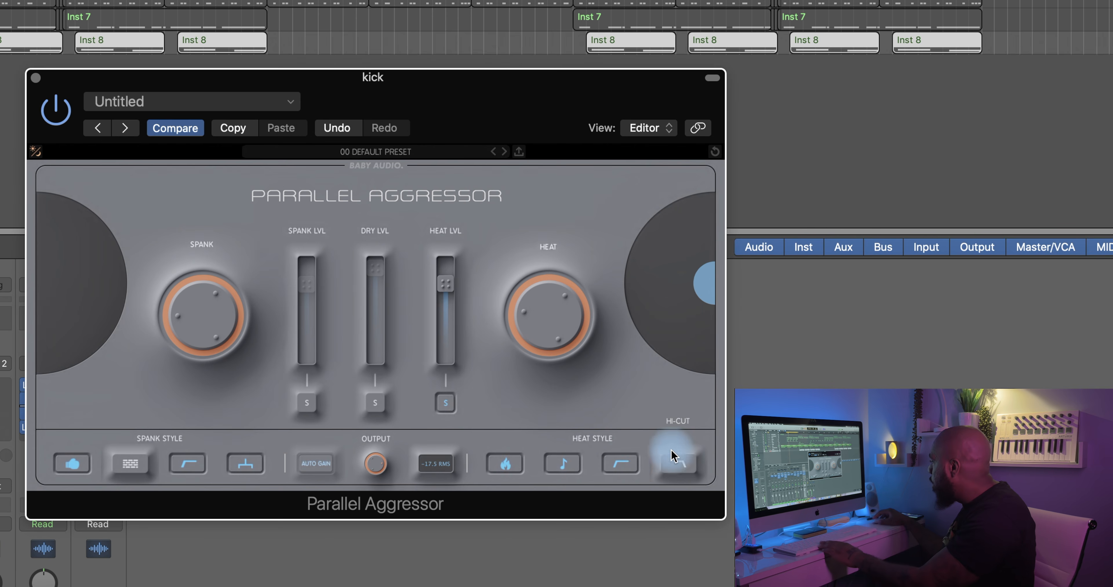
pyautogui.moveTo(545, 329)
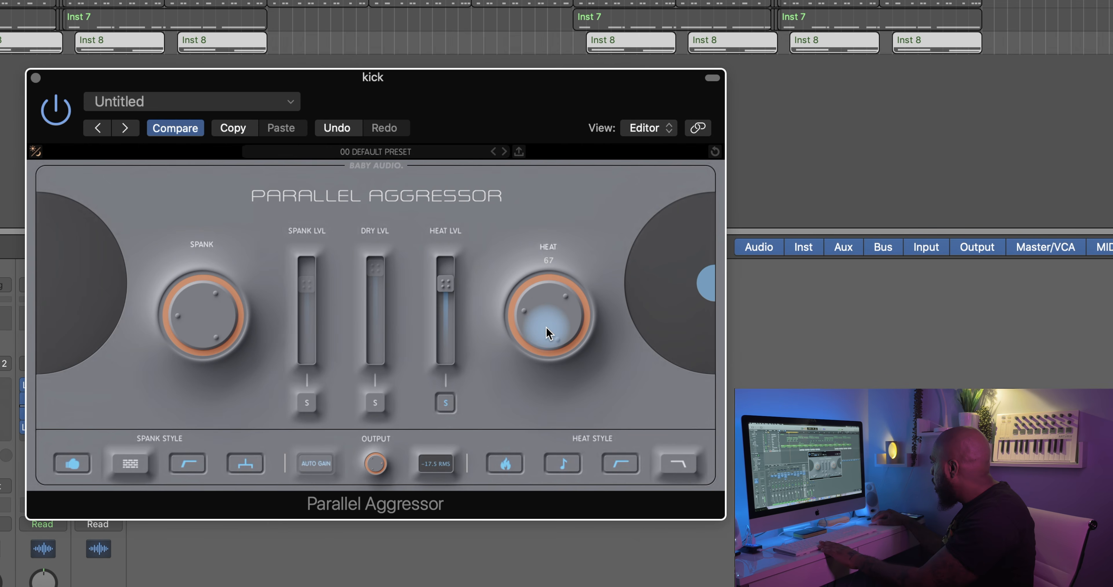
# - Turn on Hi-Cut in the Heat Style during playback, stop the kick and leave the filter on
pyautogui.click(686, 469)
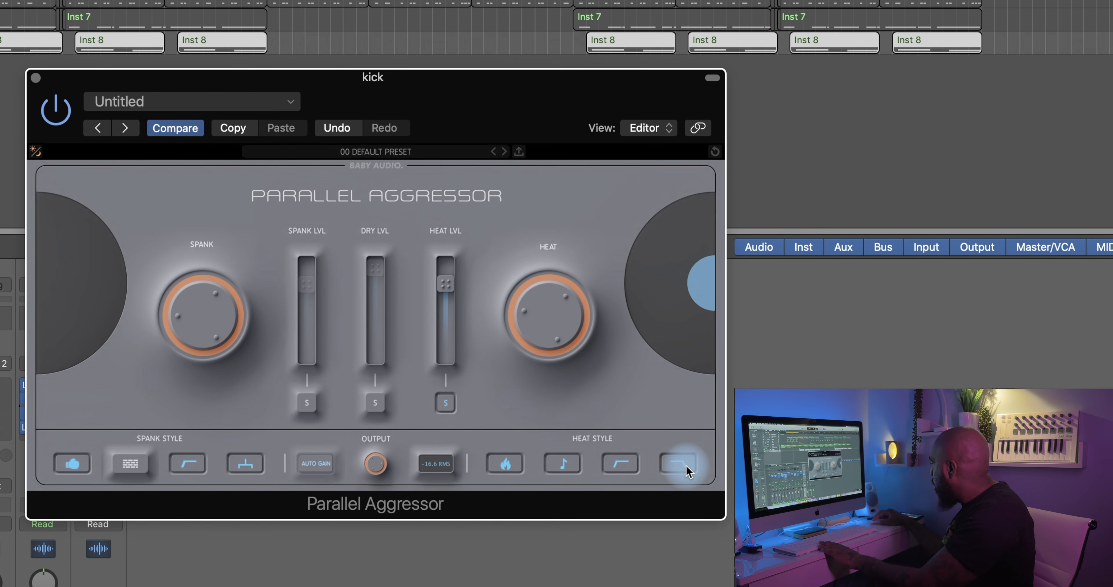
pyautogui.press('space')
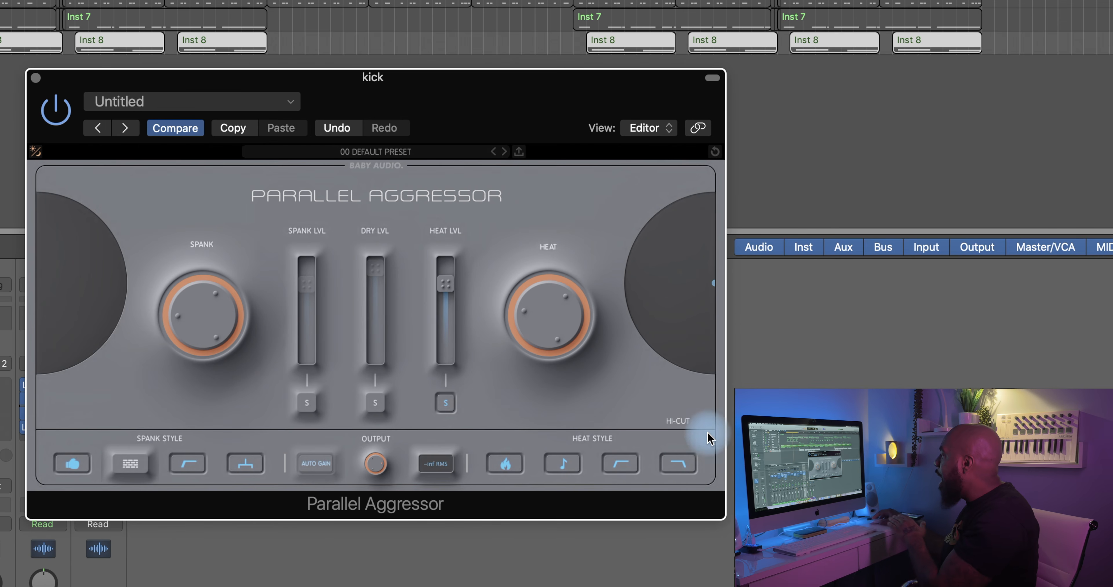
pyautogui.click(682, 472)
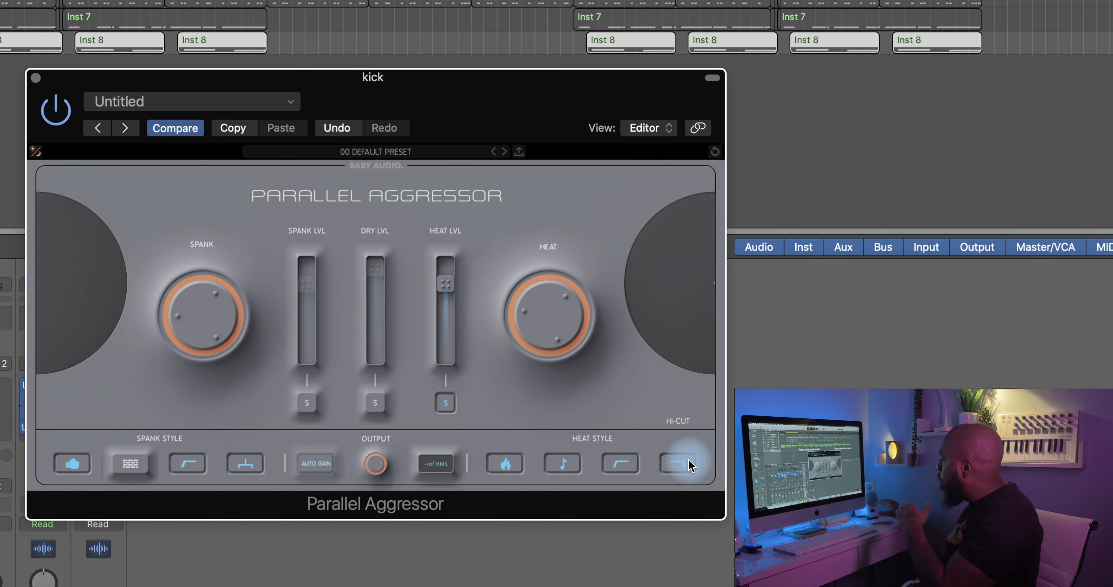
pyautogui.click(681, 467)
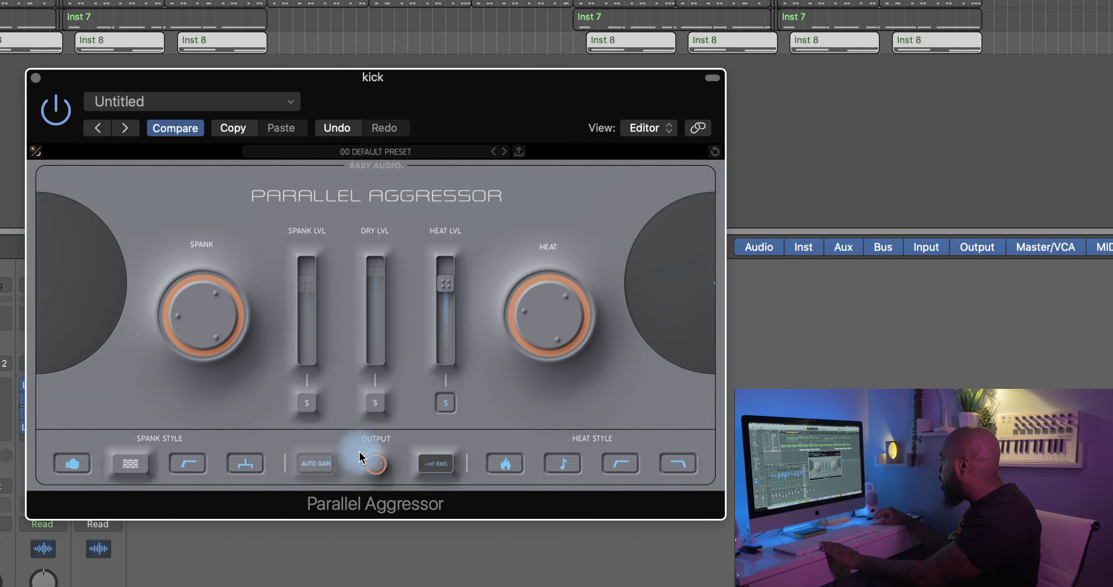
# - Lower the Heat level slightly while playing the kick and take the Heat channel out of solo
pyautogui.moveTo(448, 282)
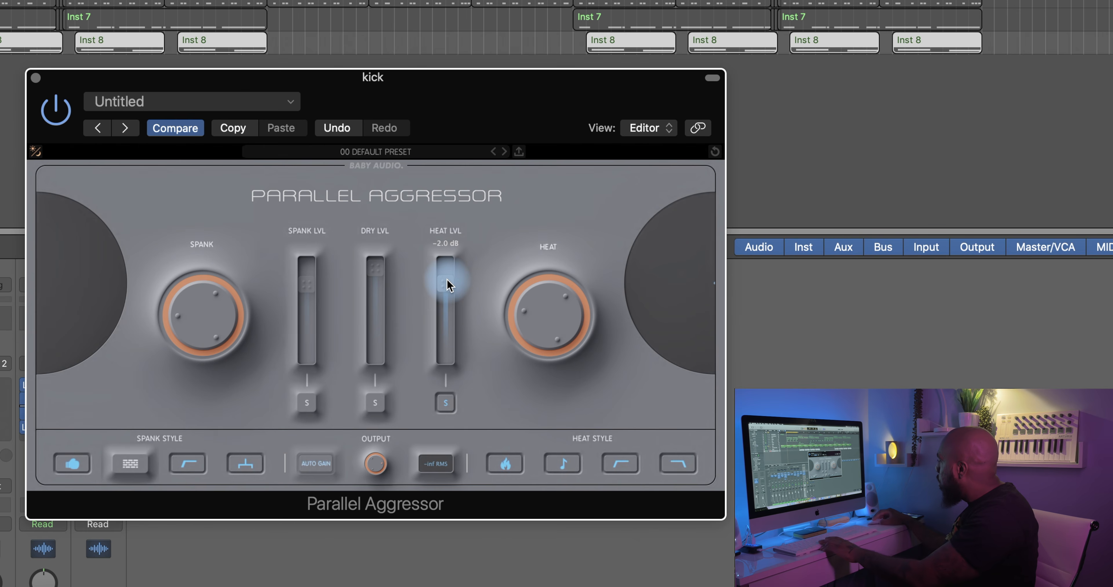
pyautogui.moveTo(447, 285)
pyautogui.mouseDown()
pyautogui.moveTo(446, 368)
pyautogui.moveTo(450, 295)
pyautogui.mouseUp()
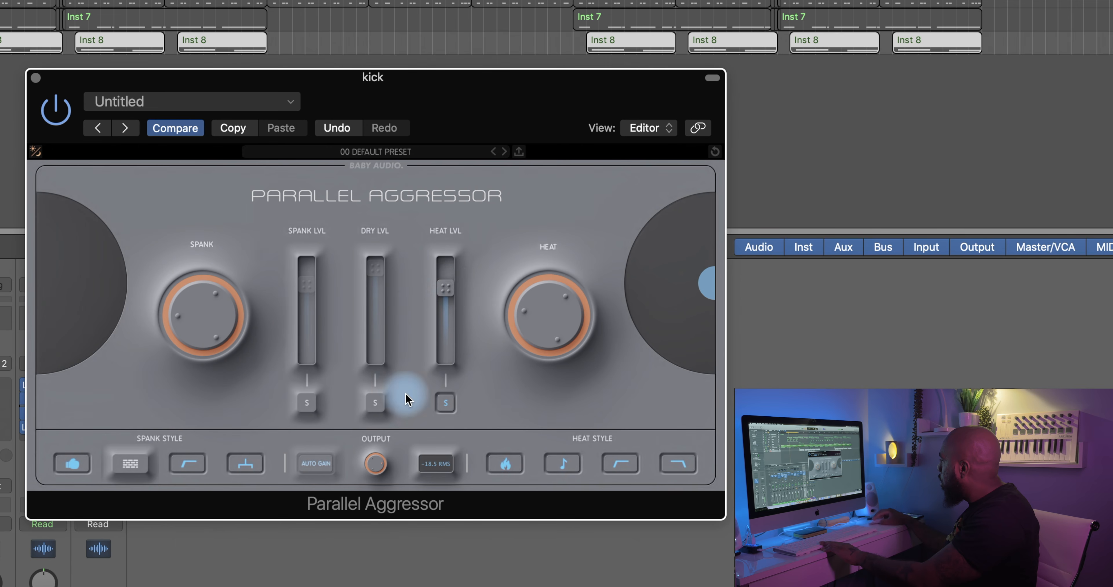
pyautogui.click(446, 404)
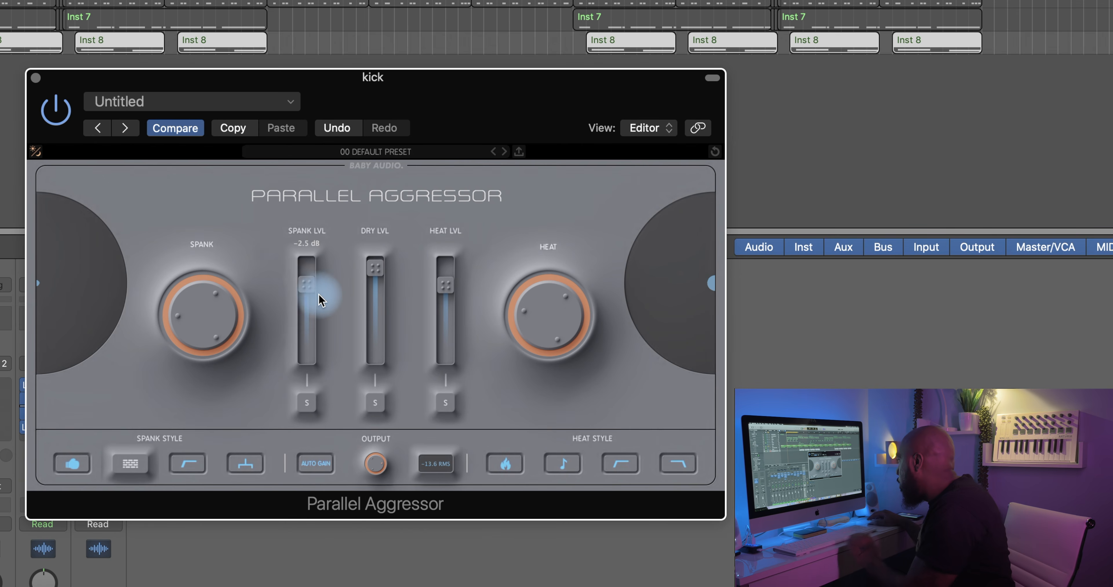
# - Lower the Dry level to about -0.1 dB and briefly solo the Dry channel to audition it
pyautogui.moveTo(377, 289)
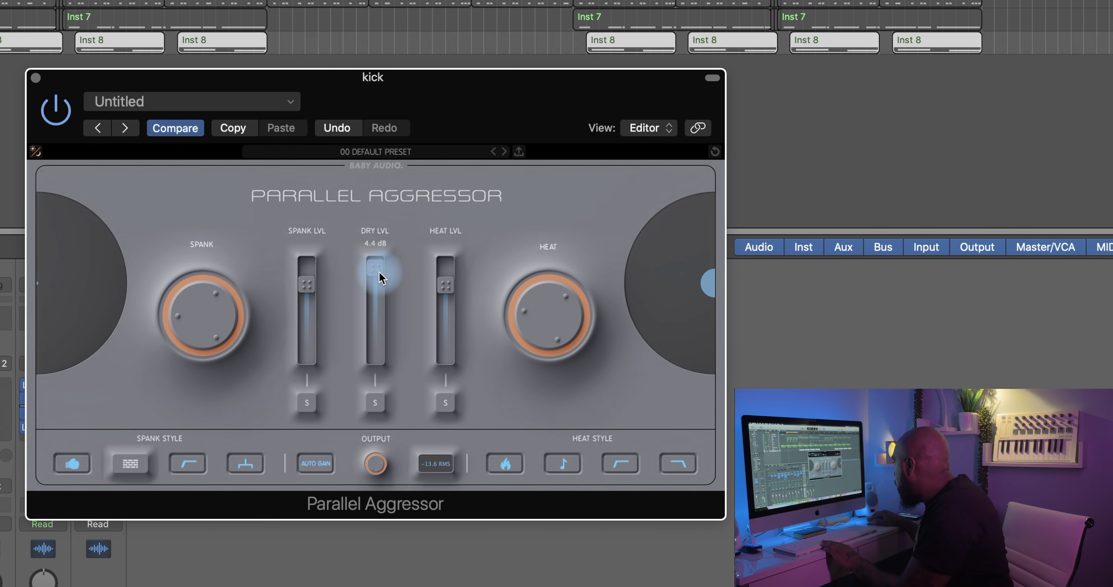
pyautogui.moveTo(378, 273)
pyautogui.mouseDown()
pyautogui.moveTo(377, 397)
pyautogui.moveTo(378, 280)
pyautogui.mouseUp()
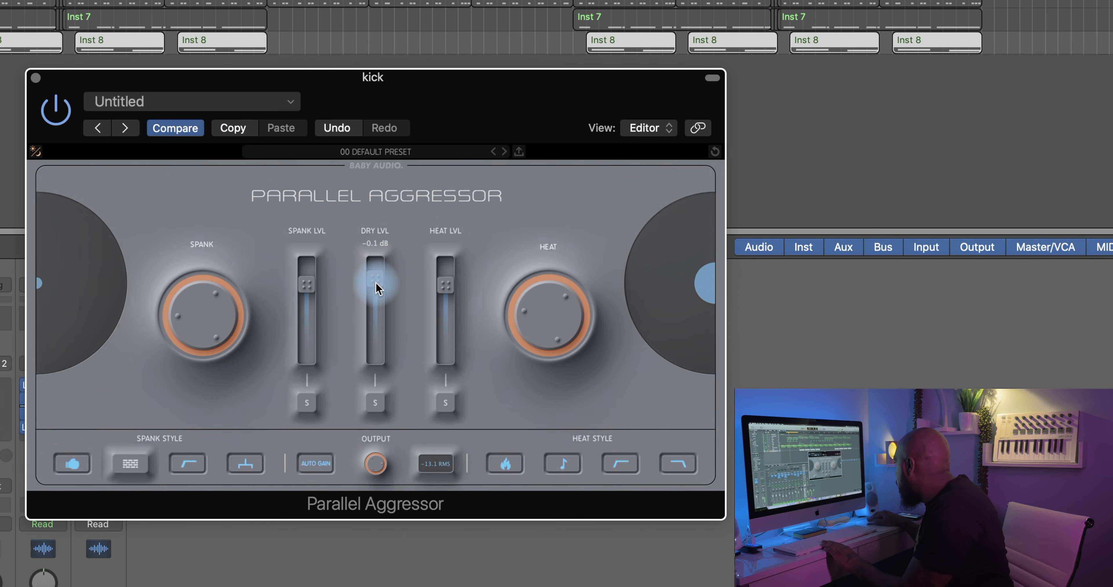
pyautogui.click(376, 404)
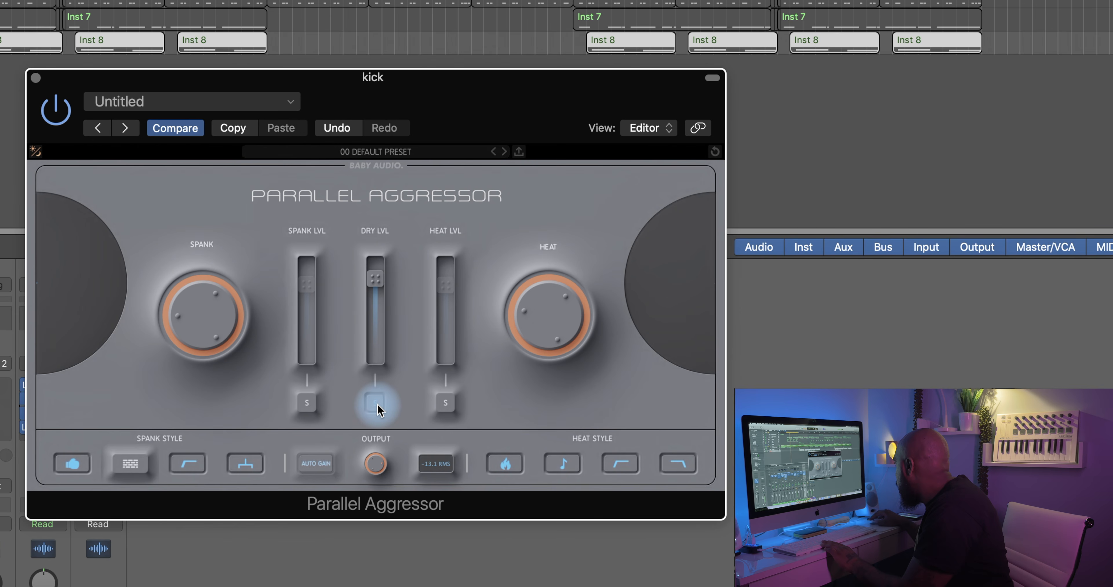
pyautogui.click(376, 406)
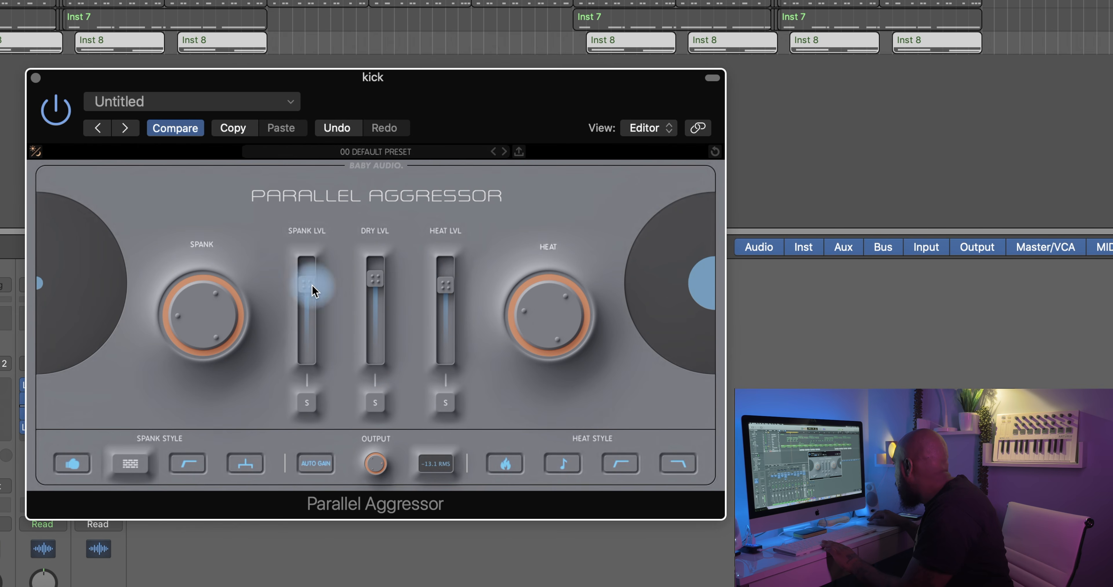
# - Sweep the Heat level down and up, settle it slightly above 2 dB and nudge the Spank level up
pyautogui.moveTo(445, 284); pyautogui.dragTo(439, 428)
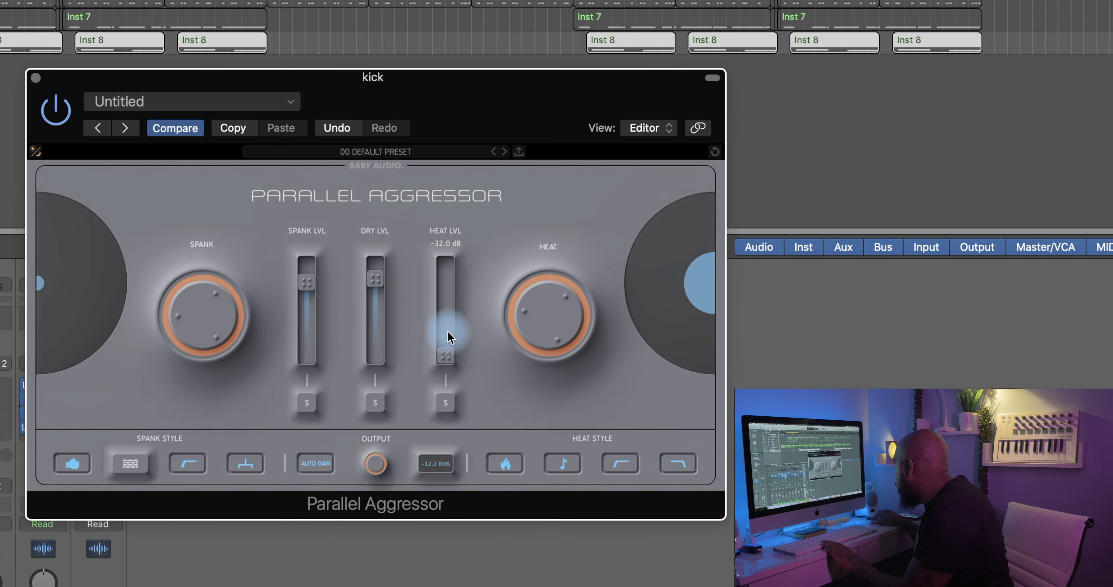
pyautogui.moveTo(451, 283); pyautogui.dragTo(454, 219)
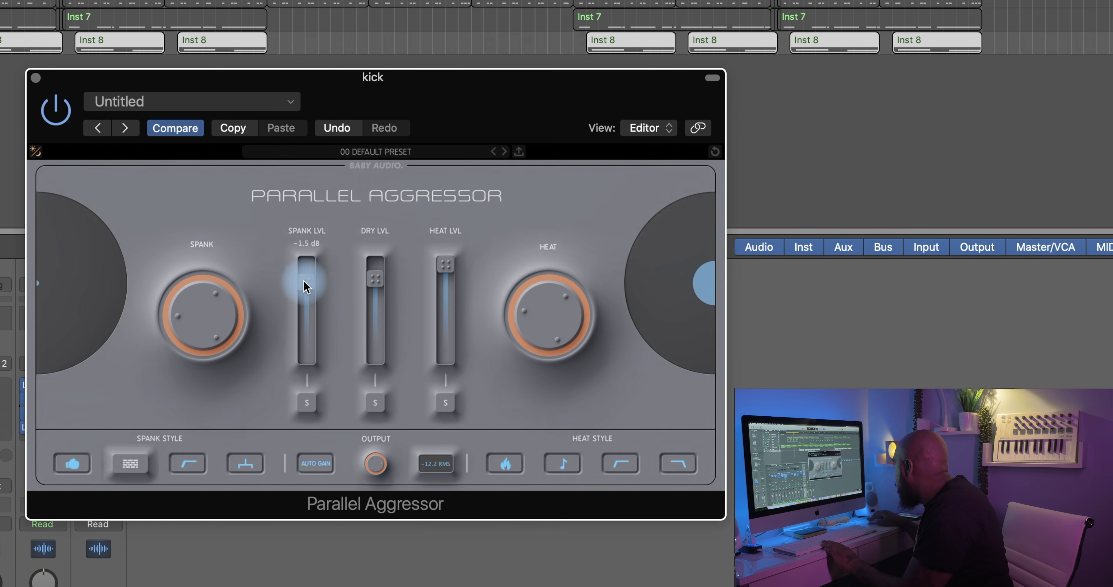
pyautogui.moveTo(445, 272); pyautogui.dragTo(446, 287)
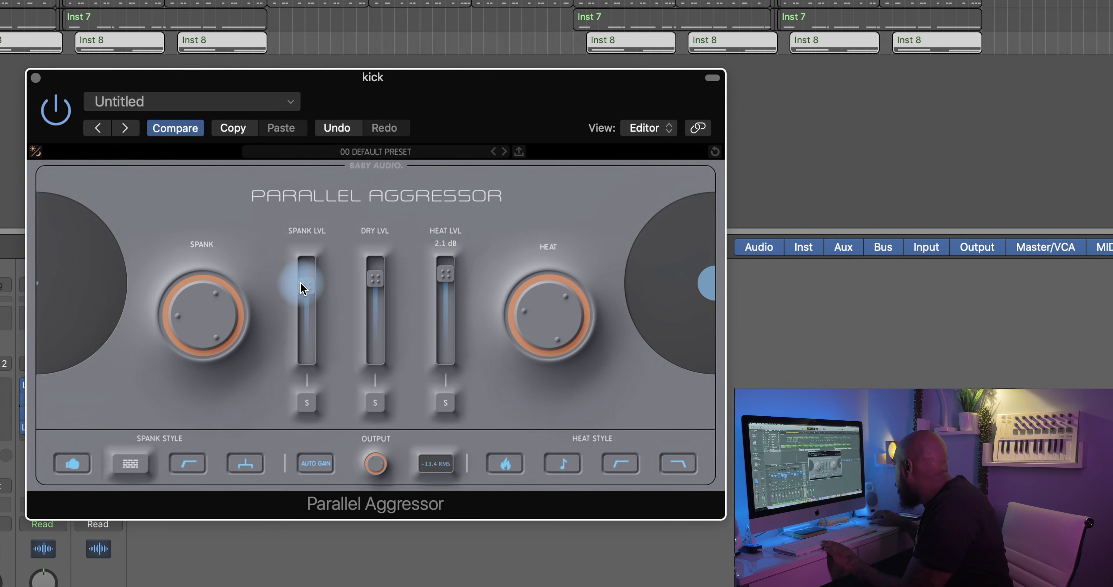
pyautogui.moveTo(304, 288); pyautogui.dragTo(307, 282)
pyautogui.moveTo(444, 278); pyautogui.dragTo(444, 277)
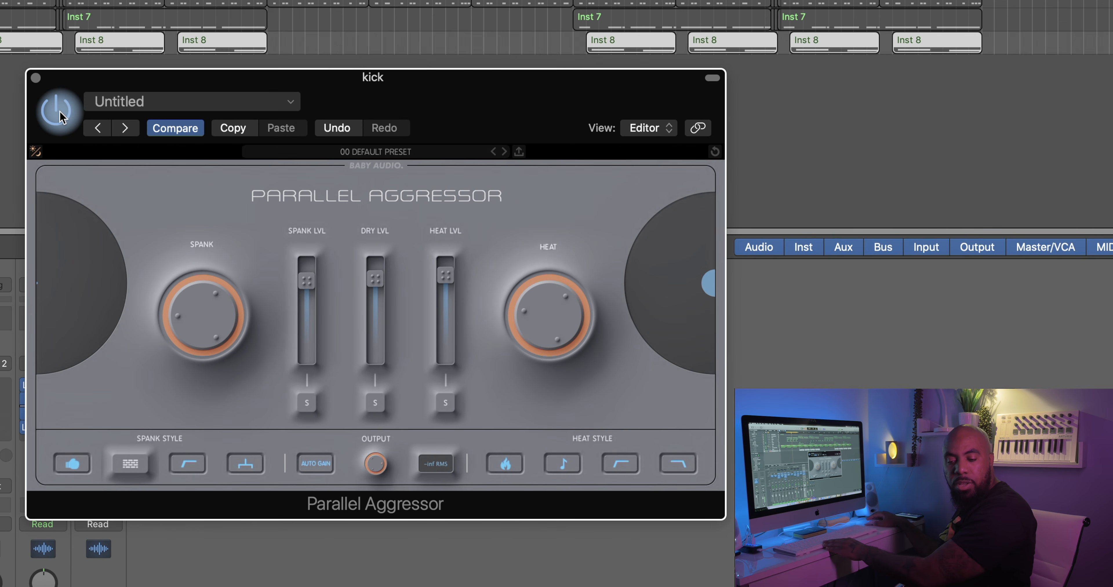
# - Toggle the plugin's power during kick playback to compare the processed and unprocessed sound
pyautogui.click(61, 113)
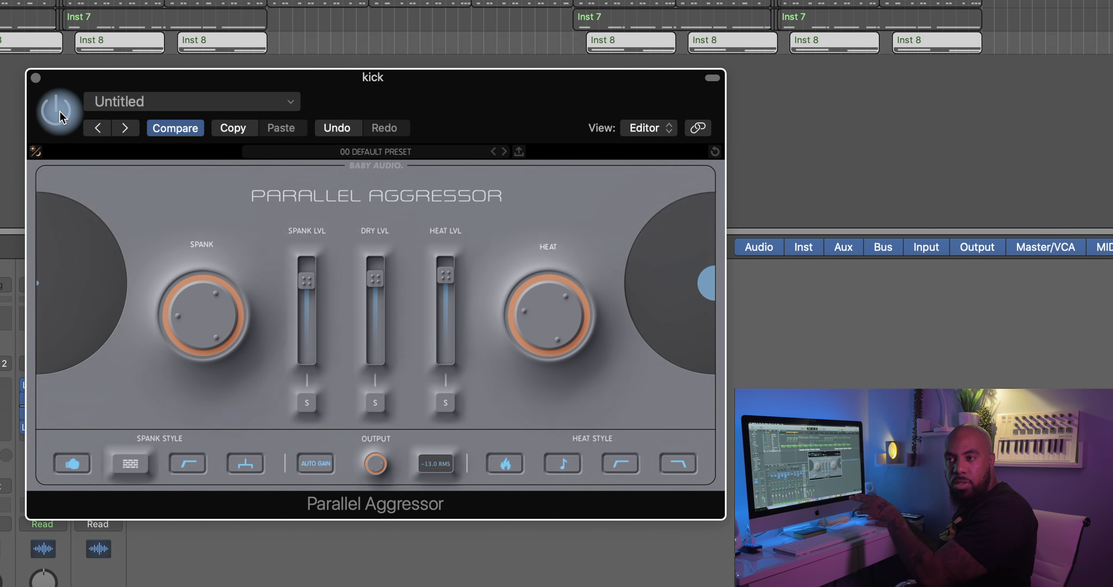
pyautogui.click(60, 113)
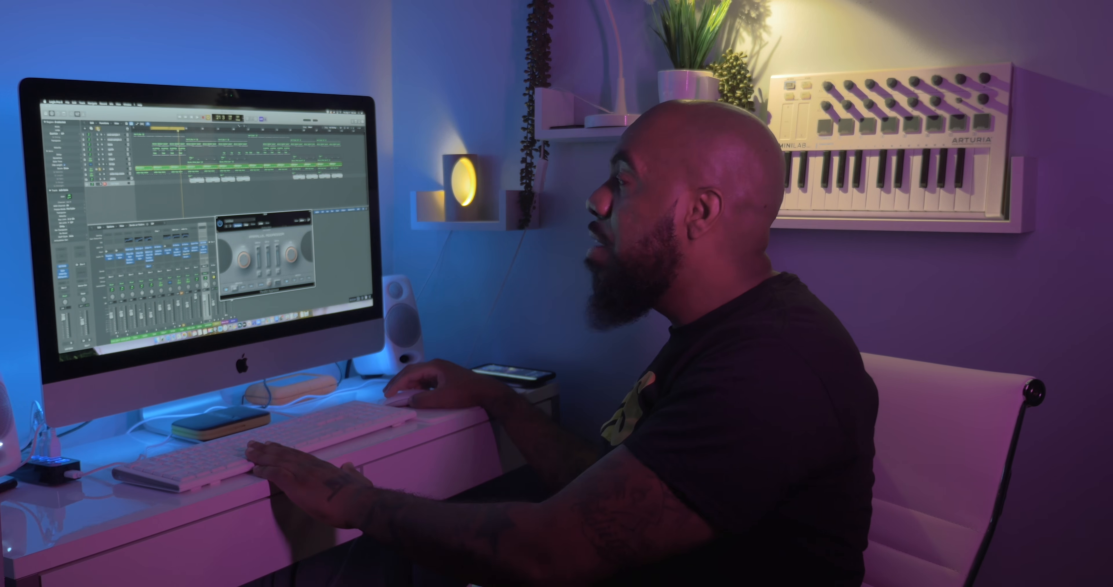
# - Bring all tracks back into the mix, cycle bars 25 to 41 and play it with the kick's Parallel Aggressor bypassed
pyautogui.press('super+a')
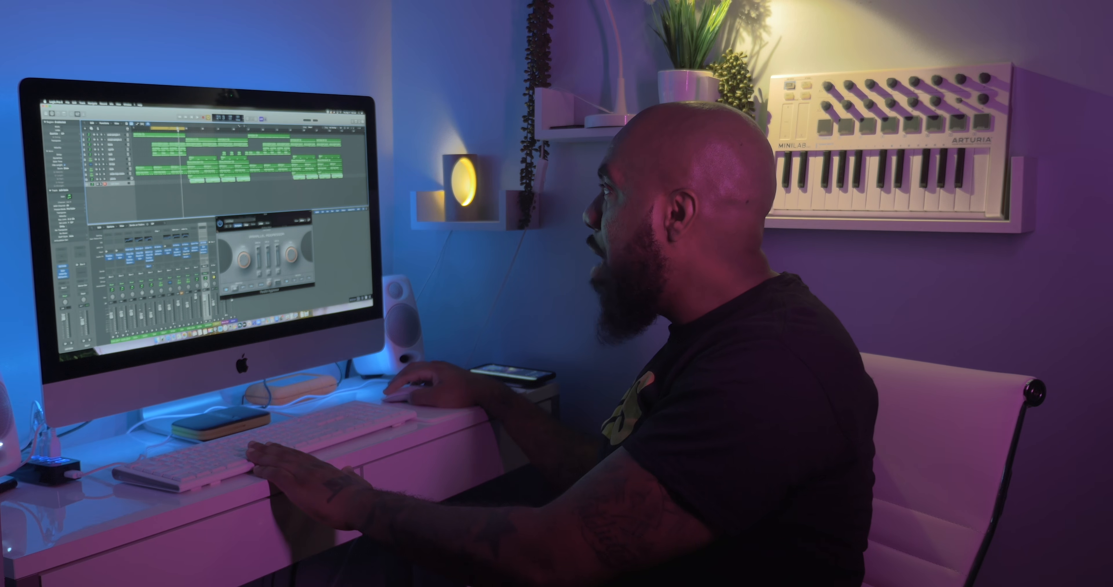
pyautogui.moveTo(169, 129); pyautogui.dragTo(193, 128)
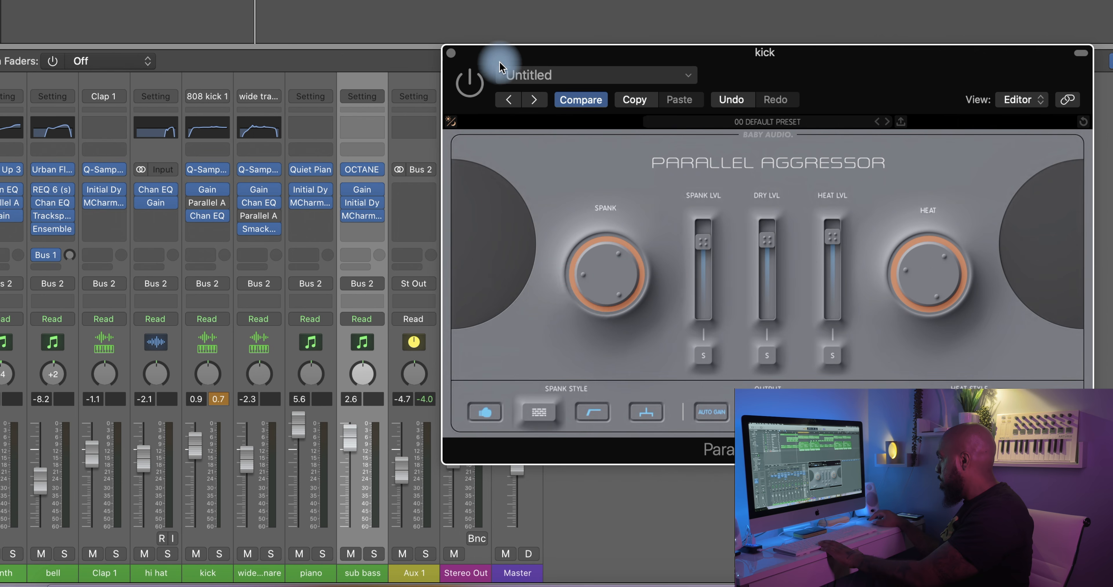
pyautogui.click(460, 69)
pyautogui.click(474, 83)
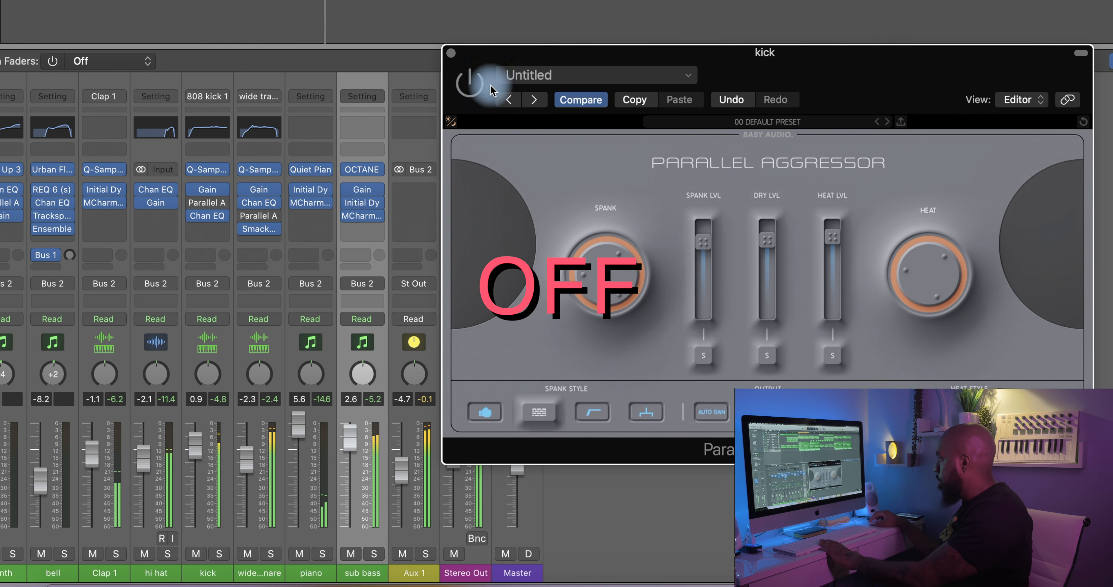
# - Move the plugin window clear of the mixer channels and switch the plugin on and off to compare the kick within the full mix
pyautogui.click(517, 63)
pyautogui.moveTo(517, 62); pyautogui.dragTo(620, 56)
pyautogui.click(577, 84)
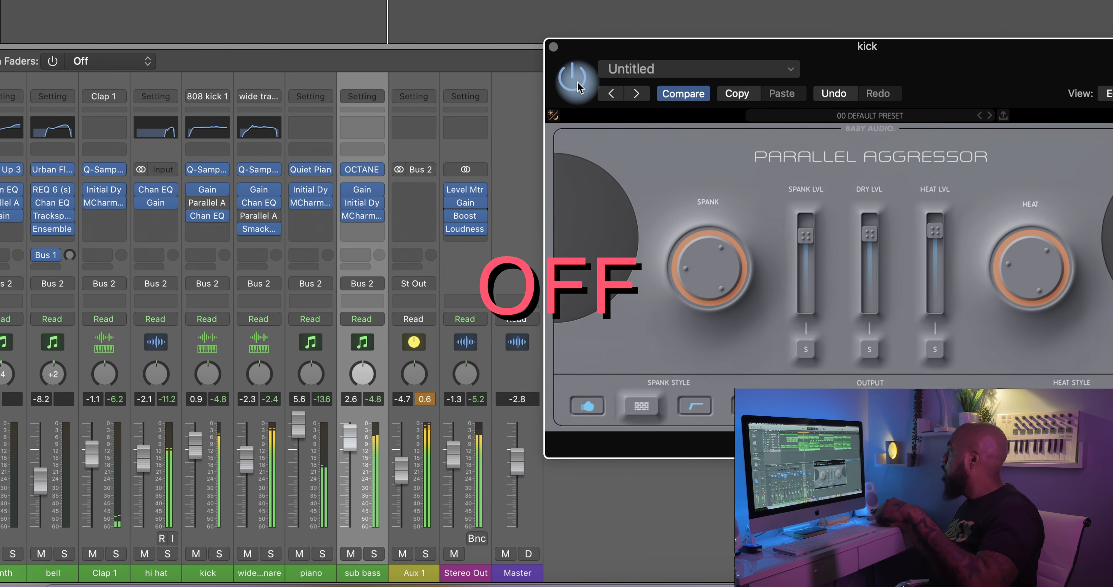
pyautogui.click(578, 88)
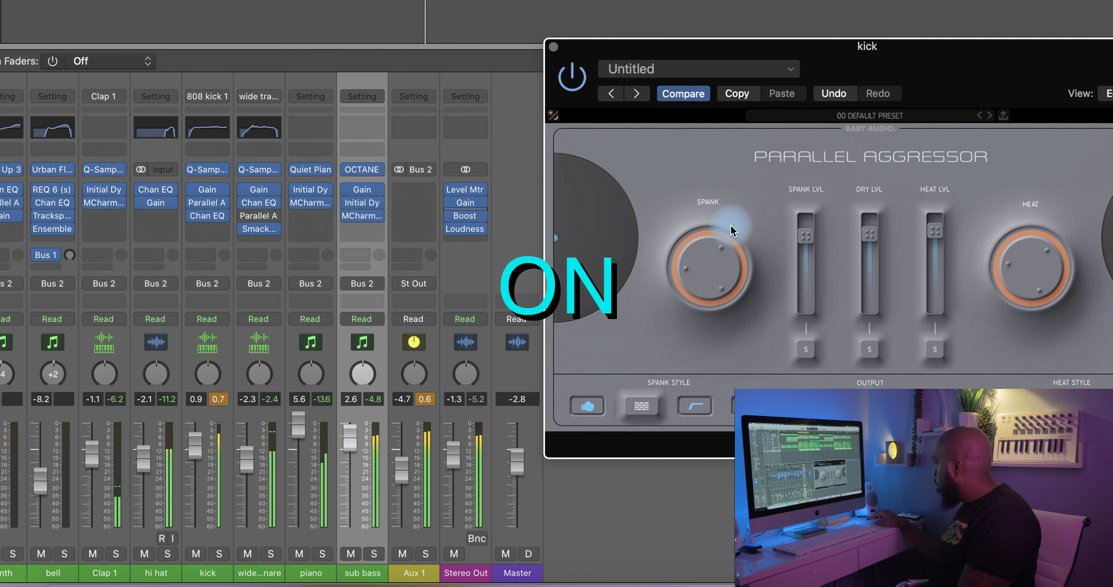
pyautogui.moveTo(830, 56); pyautogui.dragTo(801, 40)
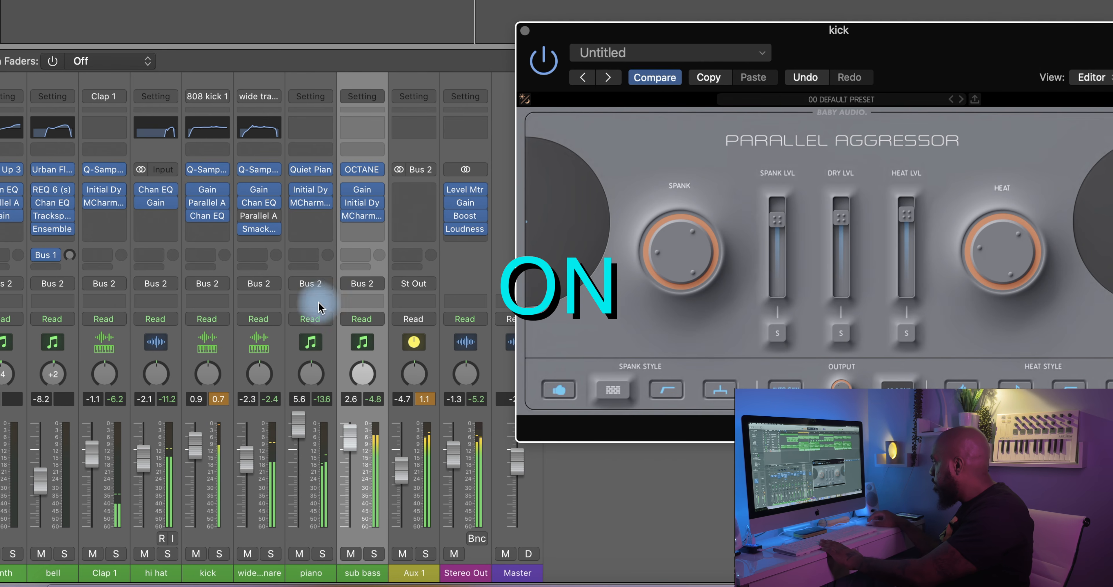
pyautogui.click(554, 56)
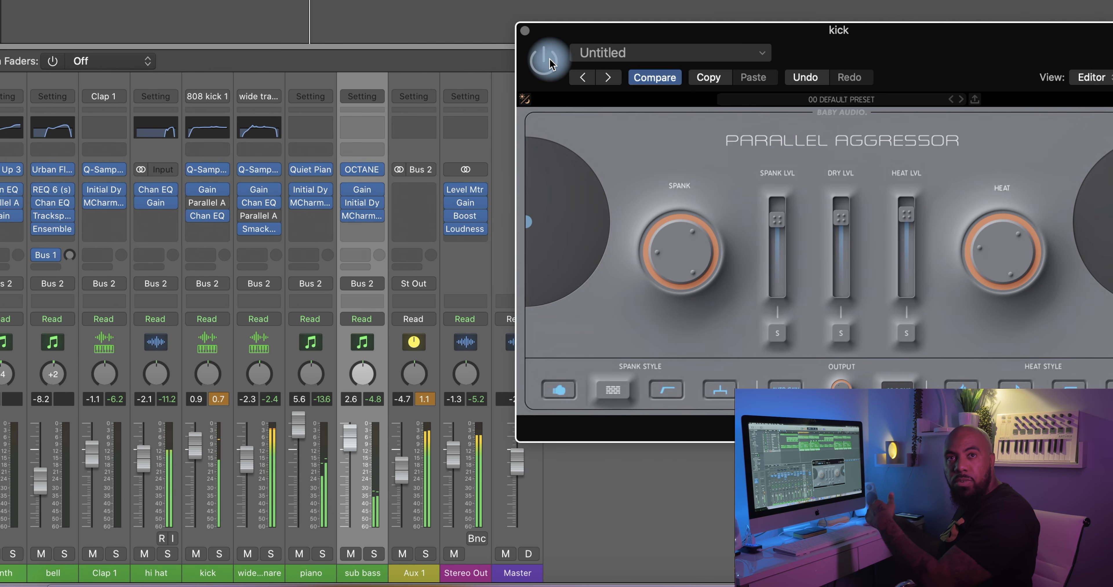
pyautogui.click(551, 63)
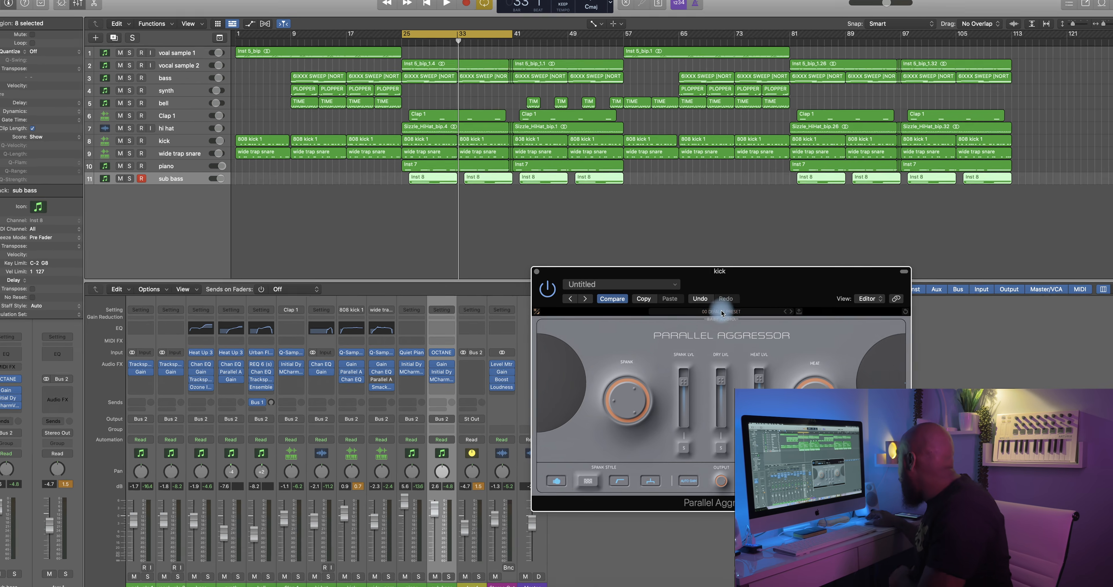
# - Browse the Parallel Aggressor factory presets from start to end and close the list without loading one
pyautogui.click(722, 314)
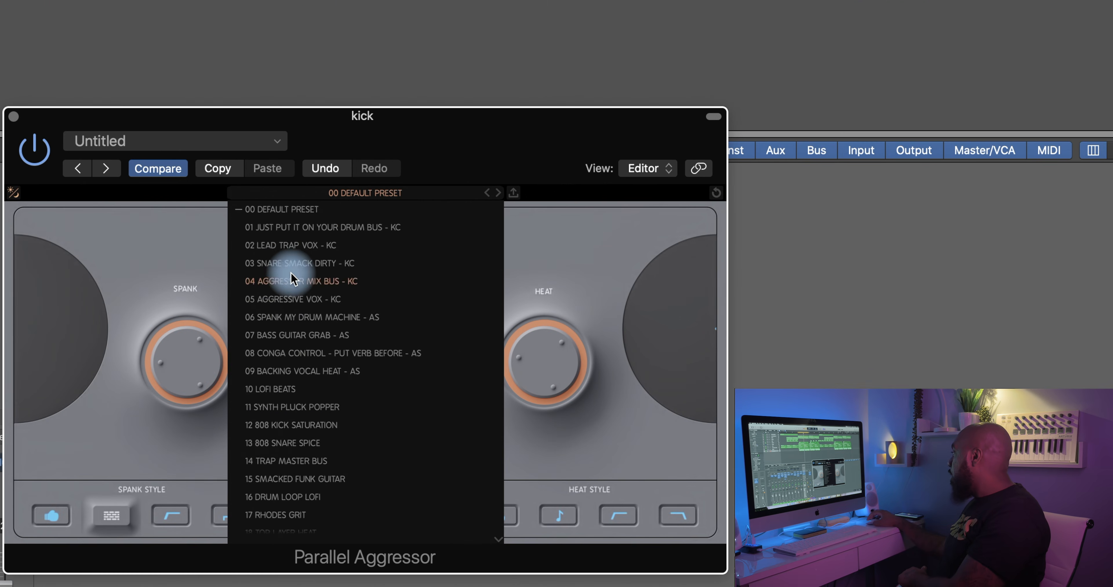
pyautogui.scroll(-3, 684, 441)
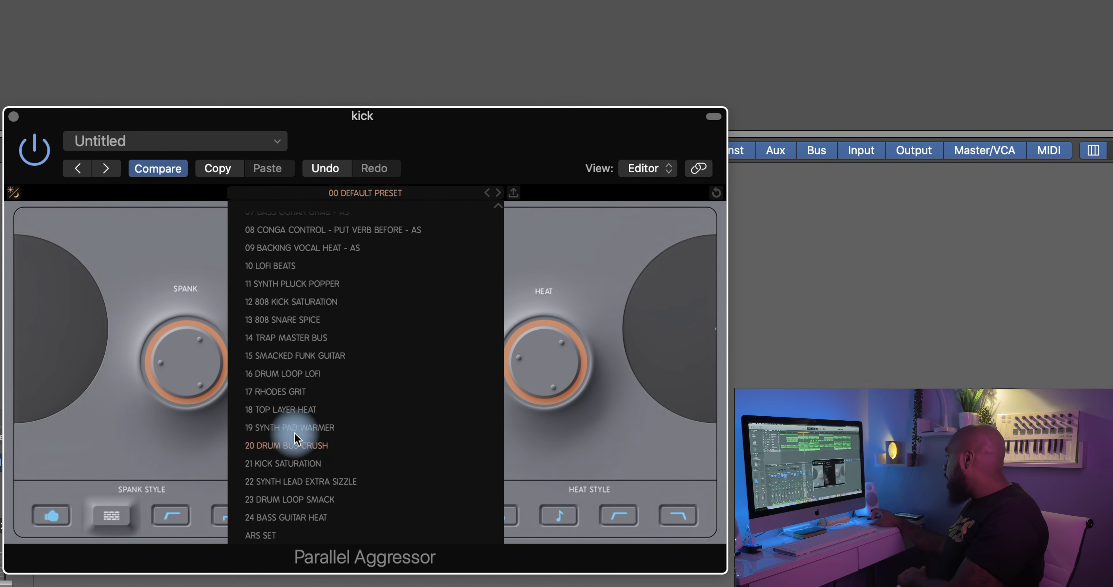
pyautogui.scroll(3, 324, 278)
pyautogui.scroll(-3, 323, 278)
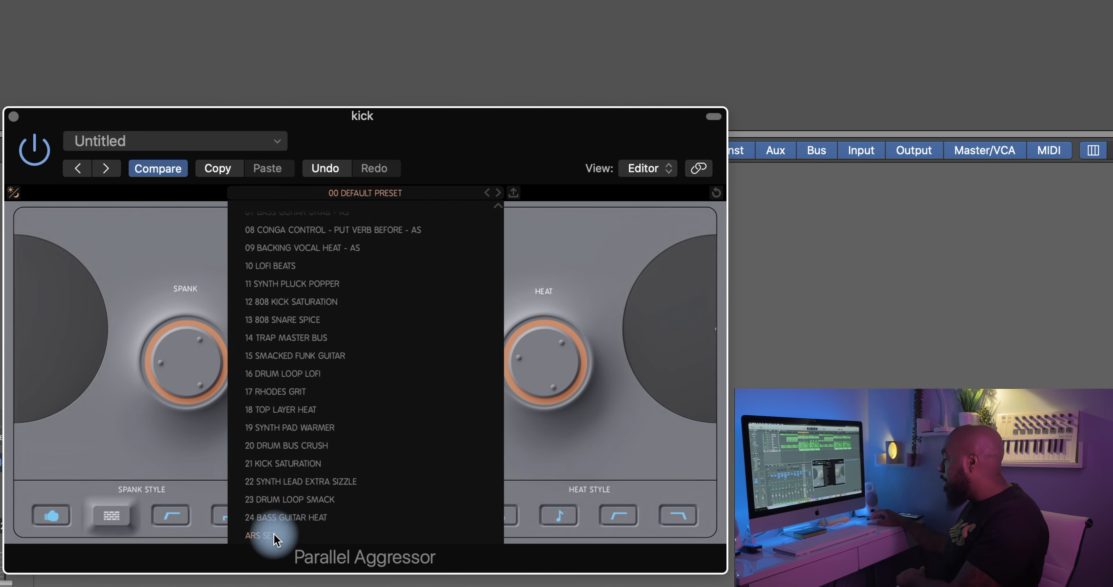
pyautogui.scroll(5, 308, 424)
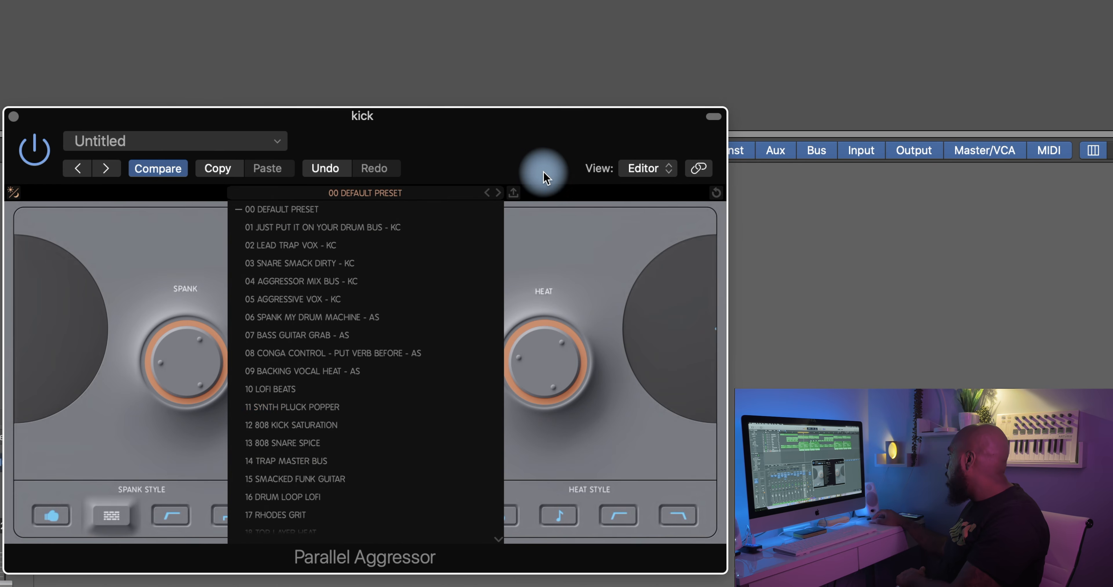
pyautogui.click(154, 253)
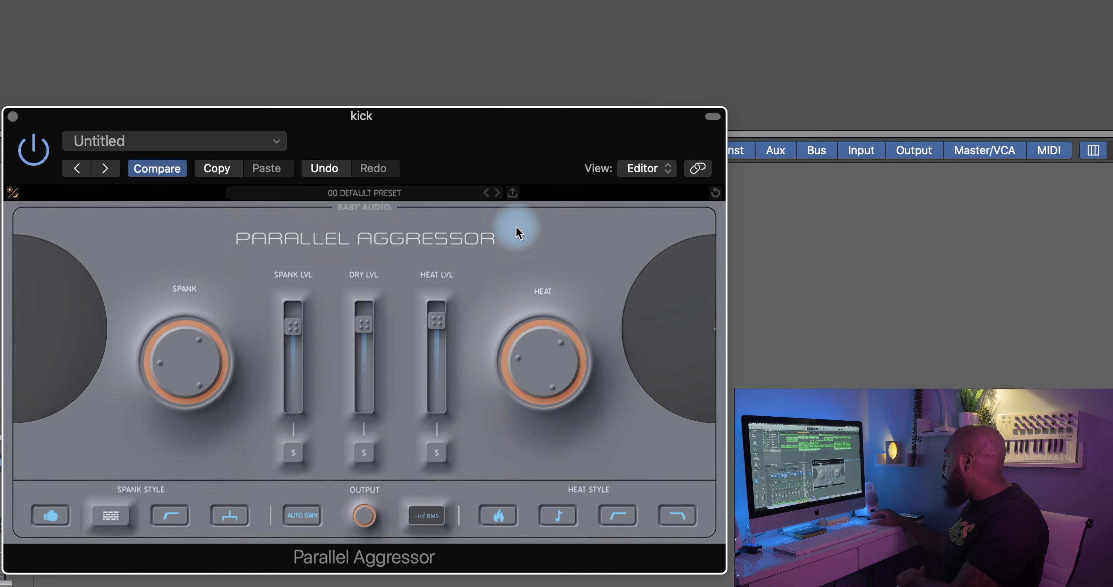
# - Bypass the plugin through its Baby Audio logo and reactivate it
pyautogui.click(374, 211)
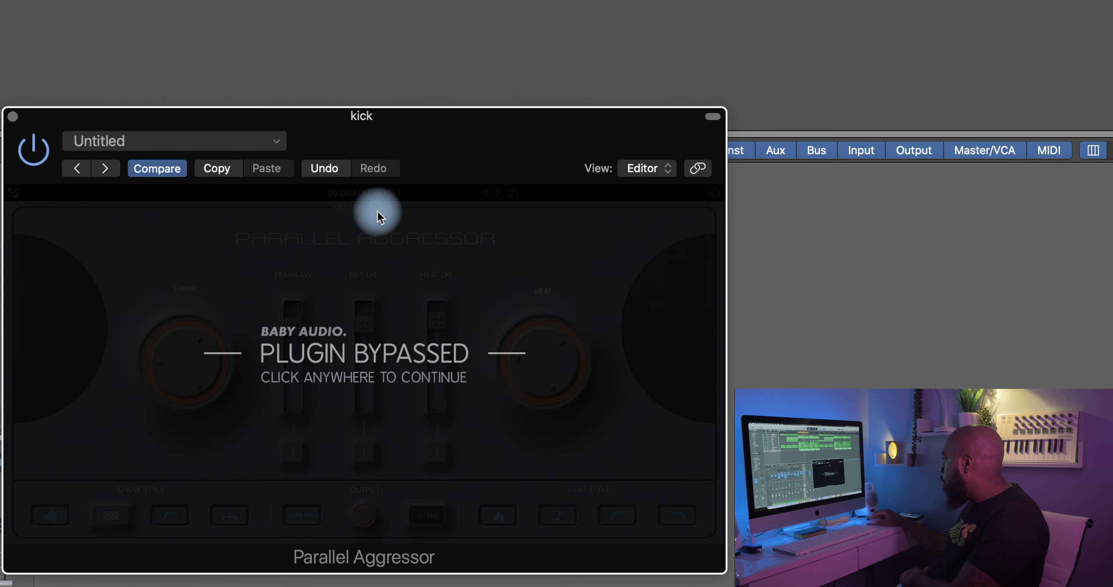
pyautogui.click(383, 382)
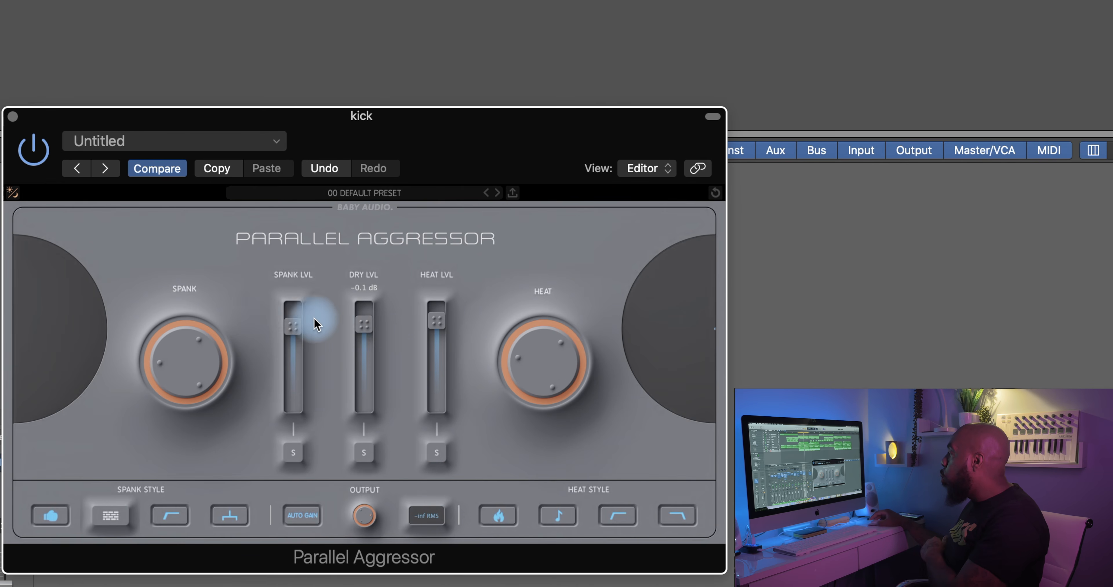
# - Turn the output section's Auto Gain off and back on
pyautogui.click(303, 501)
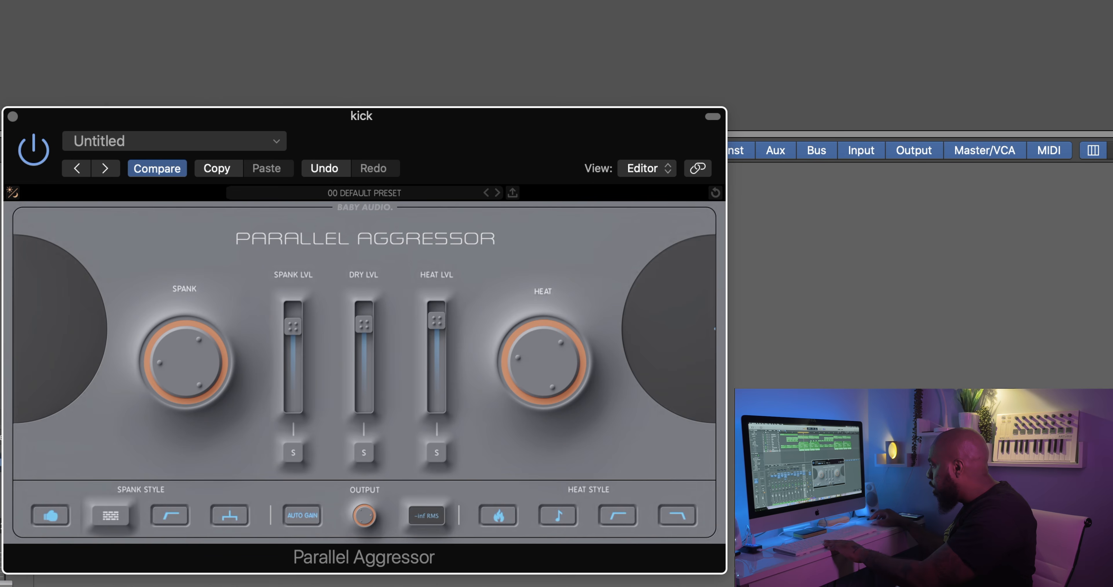
pyautogui.click(2, 584)
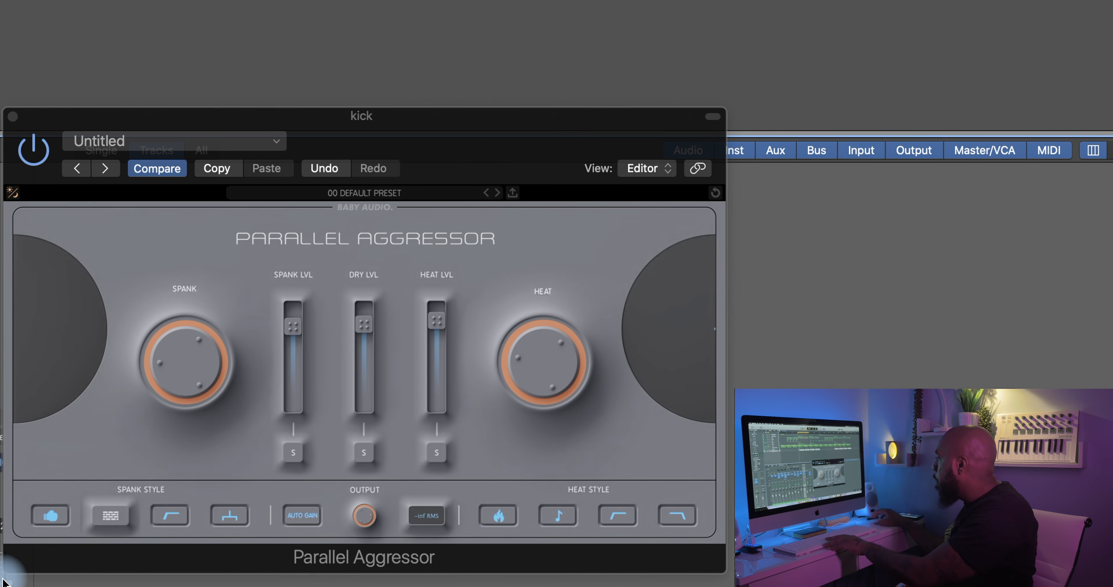
pyautogui.press('space')
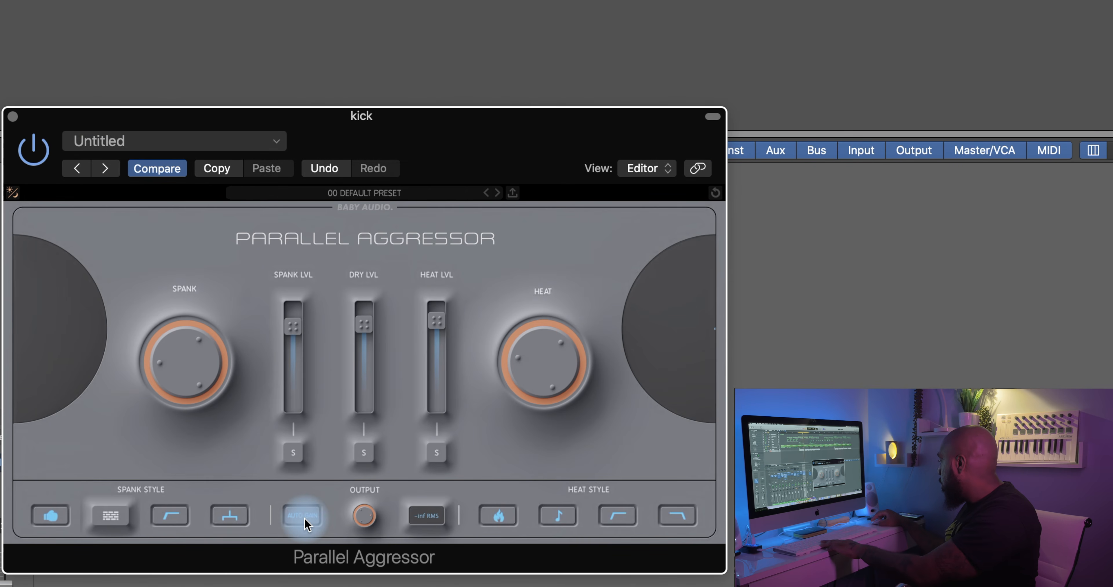
pyautogui.click(303, 516)
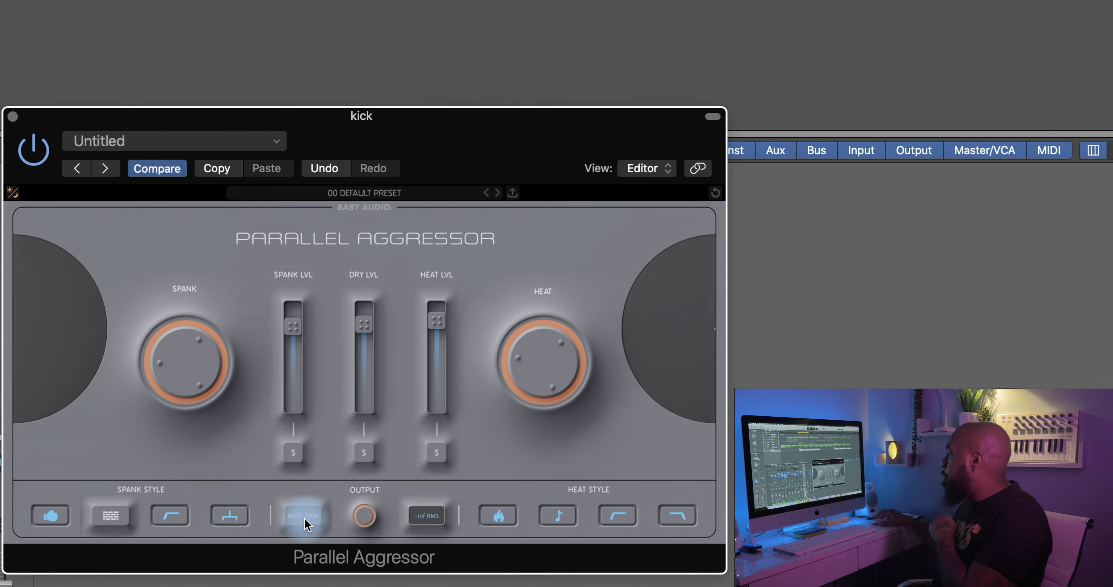
pyautogui.click(304, 516)
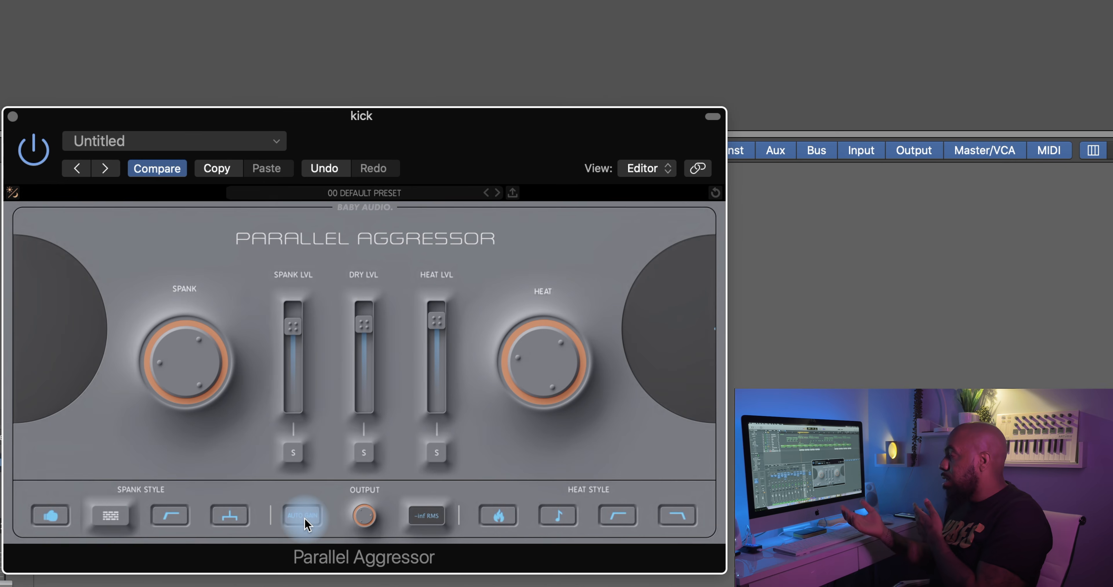